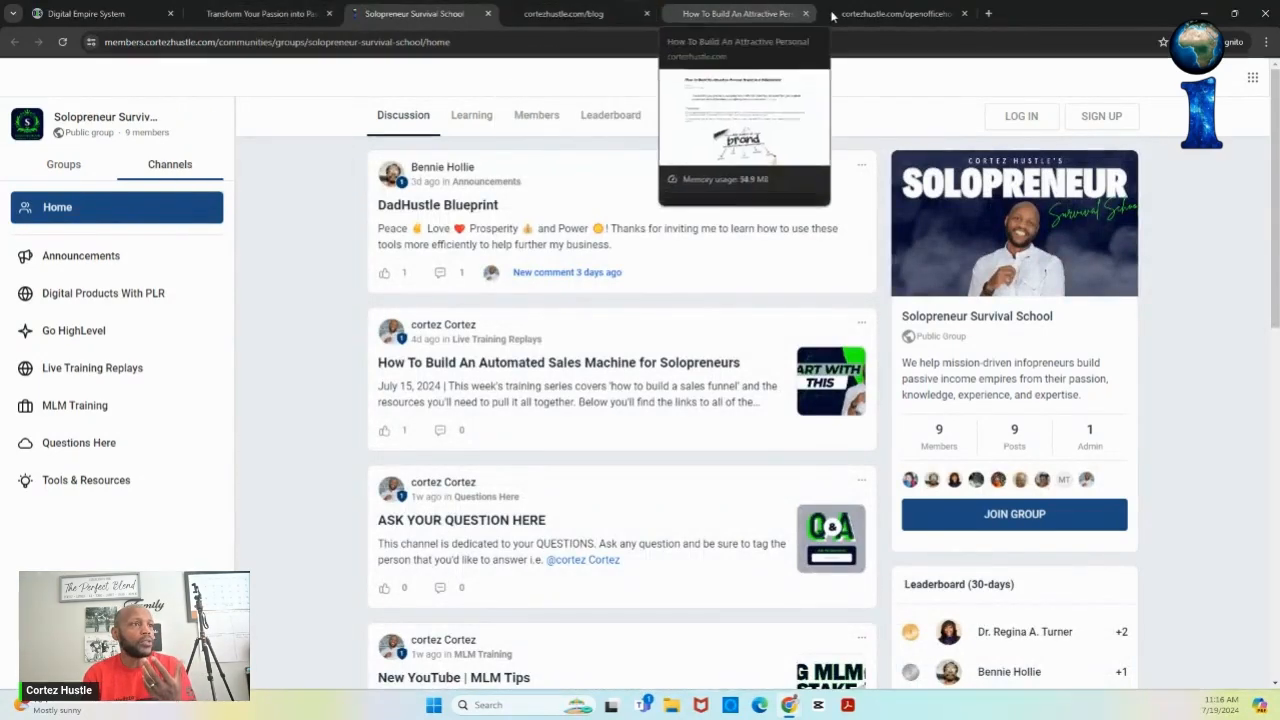
{"action": "left_click", "coordinate": [875, 15]}
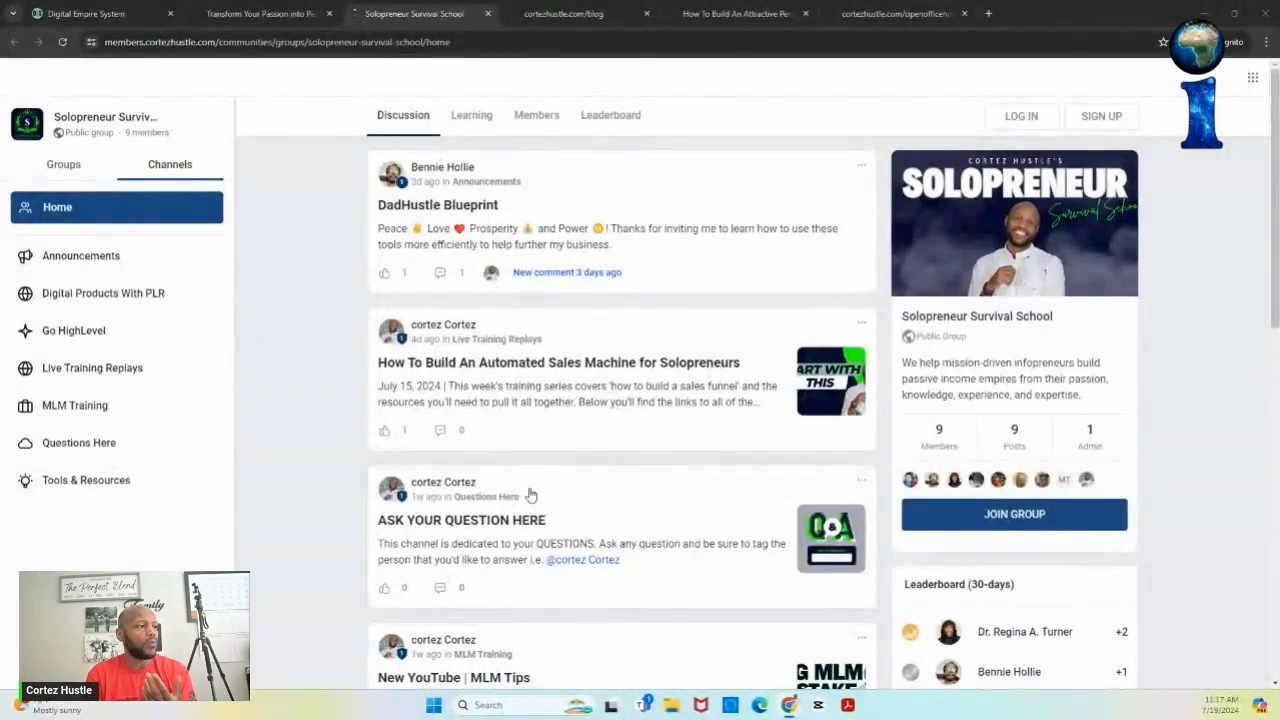
- Review the 'How To Build An Automated Sales Machine' replay post, then close it back to the feed
{"action": "left_click", "coordinate": [530, 389]}
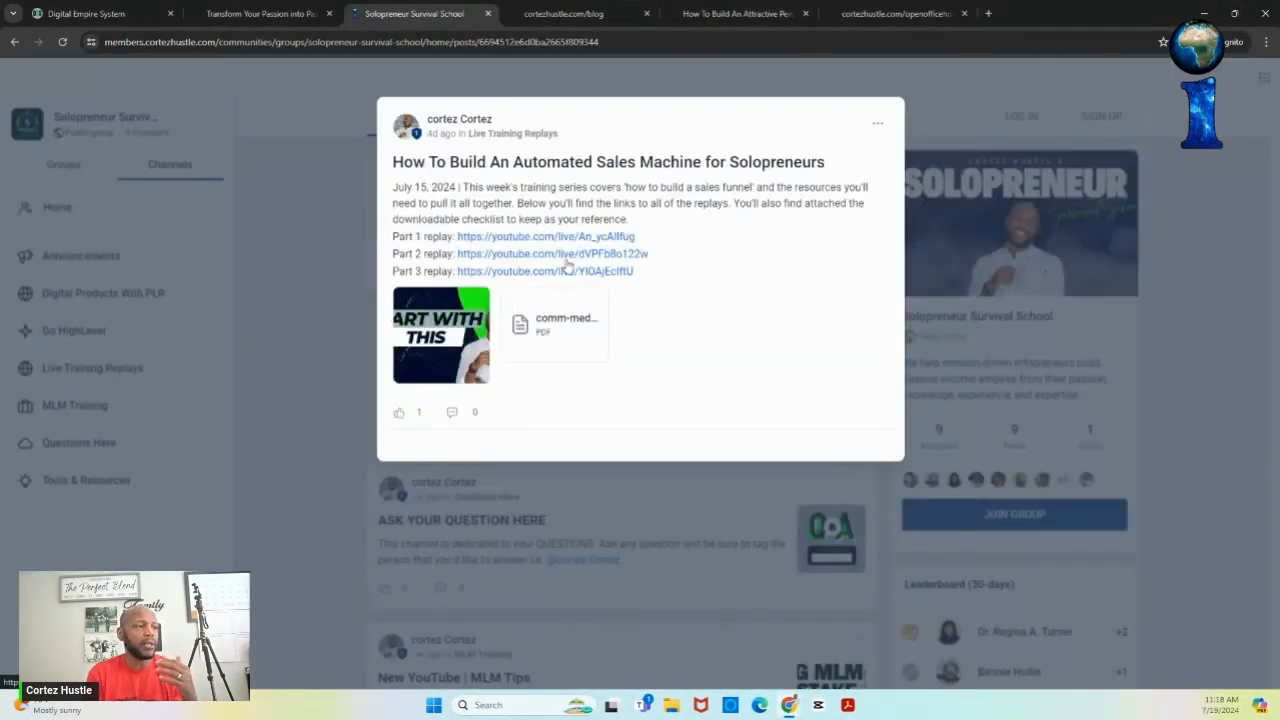
{"action": "mouse_move", "coordinate": [568, 332]}
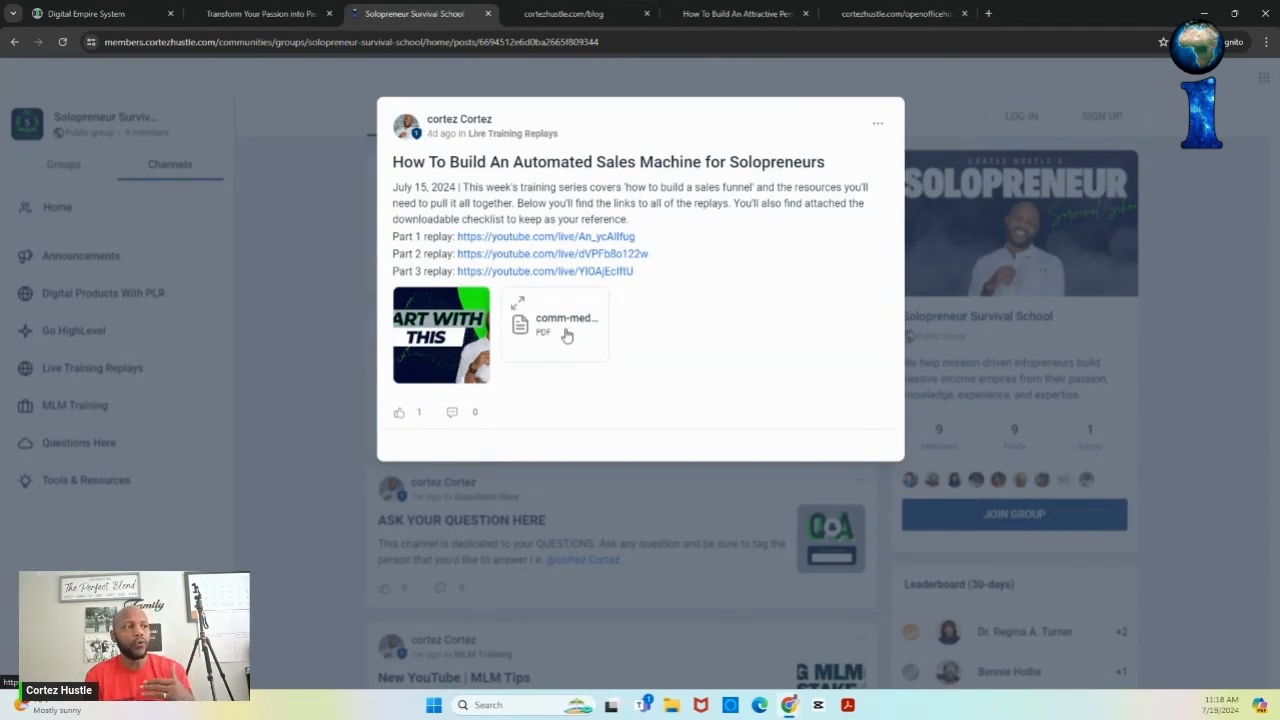
{"action": "left_click", "coordinate": [868, 93]}
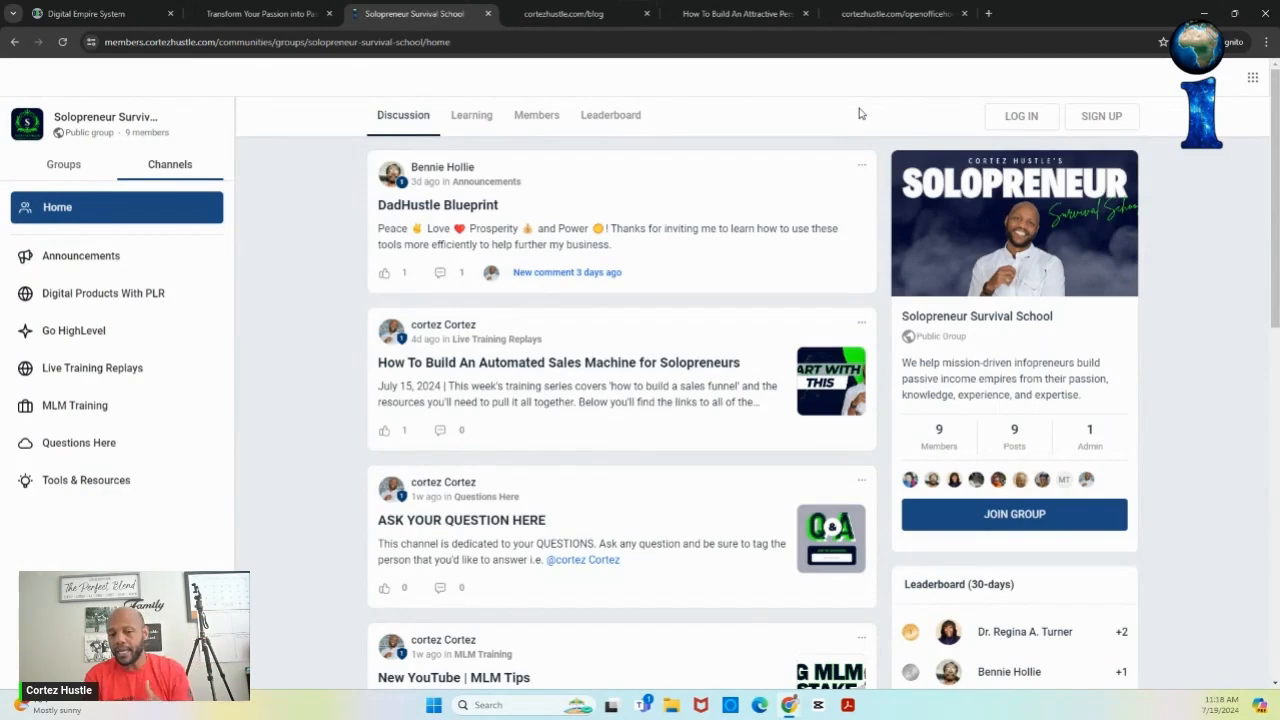
- Return to the Digital Empire System blog editor and go Back out of the post editor
{"action": "left_click", "coordinate": [116, 15]}
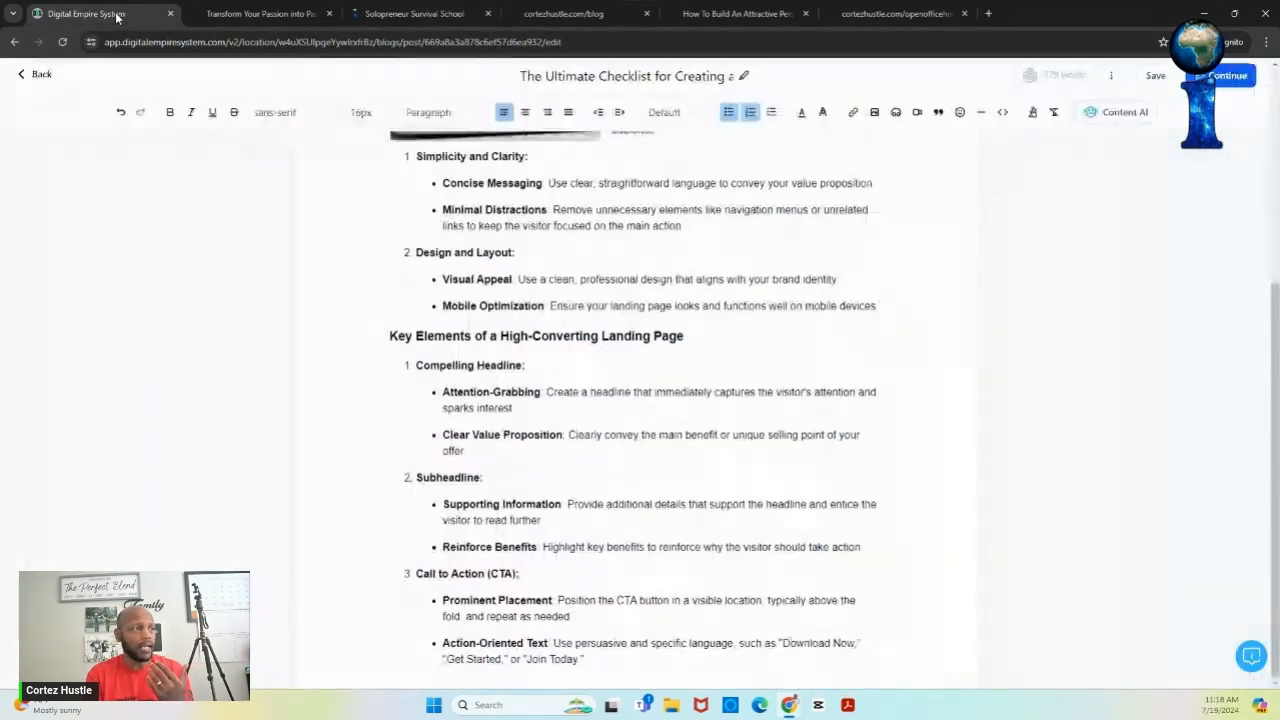
{"action": "left_click", "coordinate": [40, 75]}
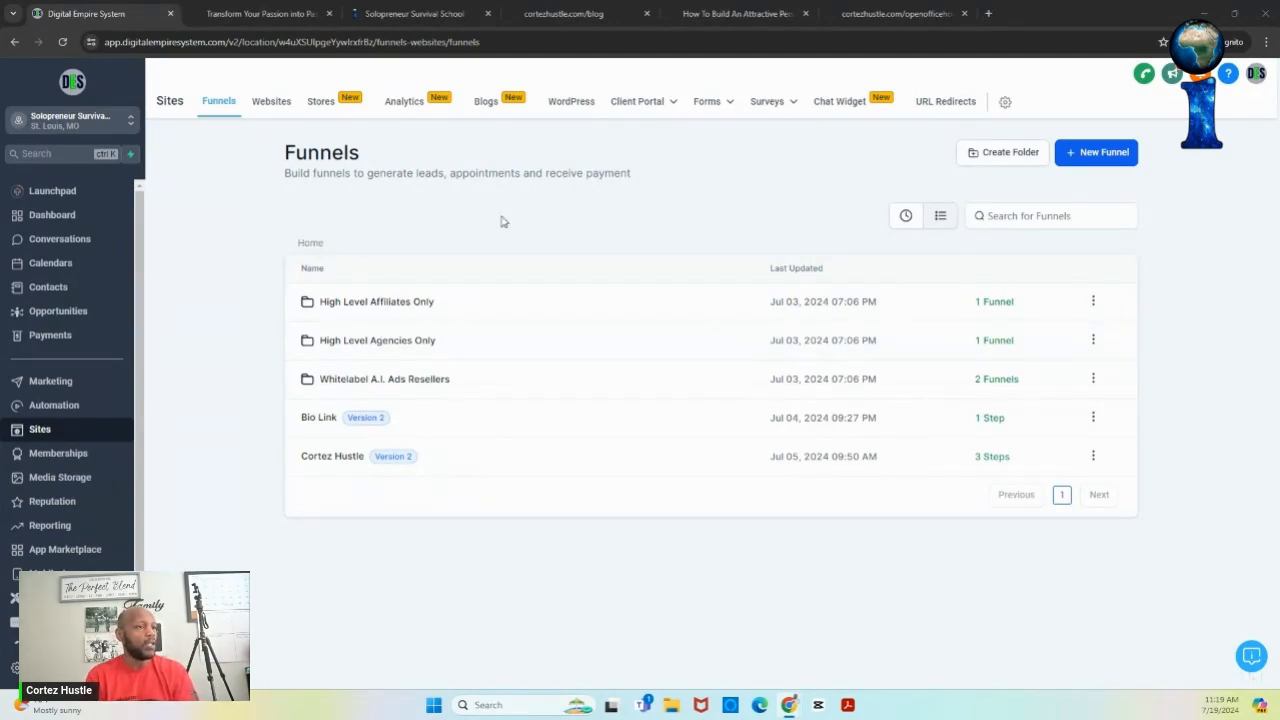
- Start a New Funnel using the 'From templates' option to reach the Template Library
{"action": "left_click", "coordinate": [1090, 163]}
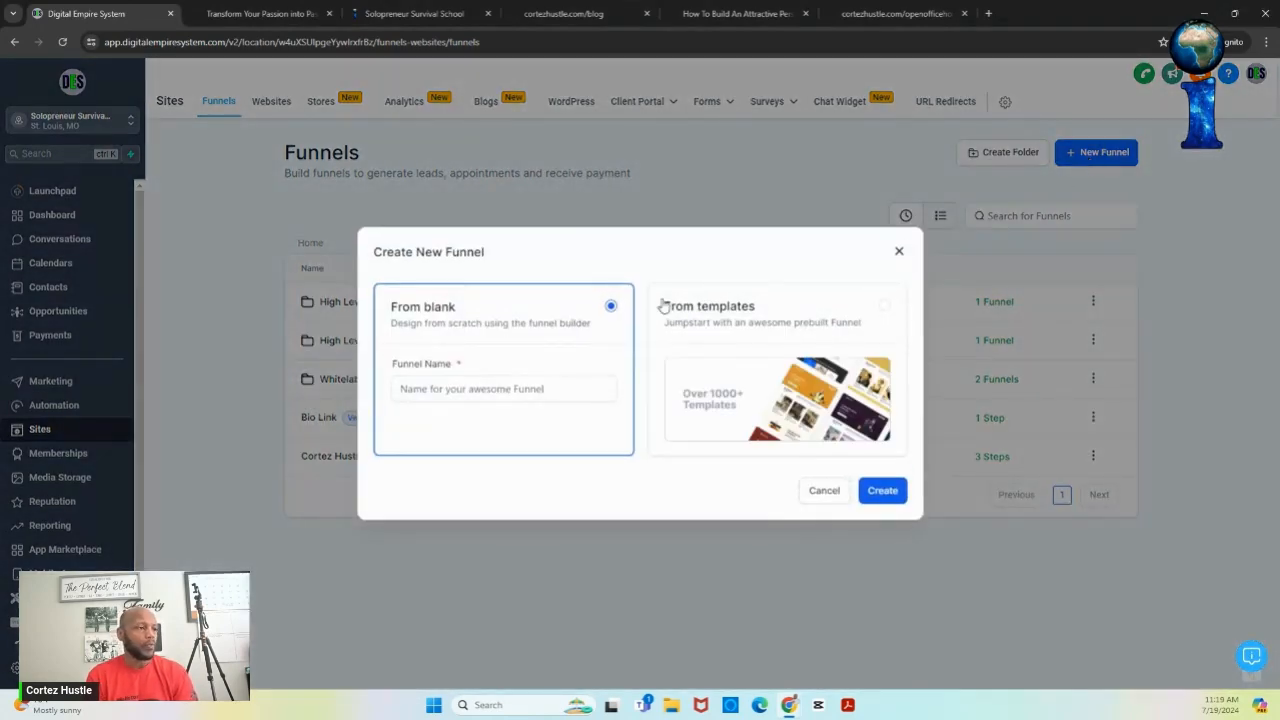
{"action": "left_click", "coordinate": [769, 322]}
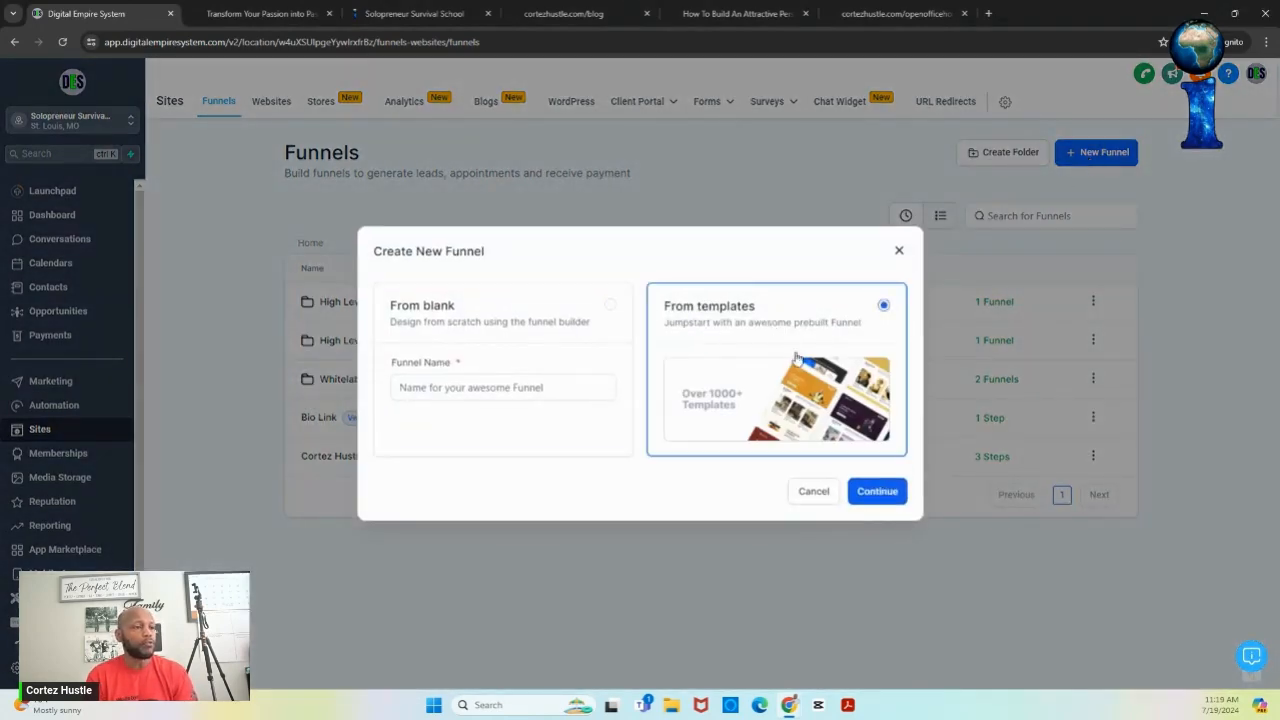
{"action": "left_click", "coordinate": [868, 493]}
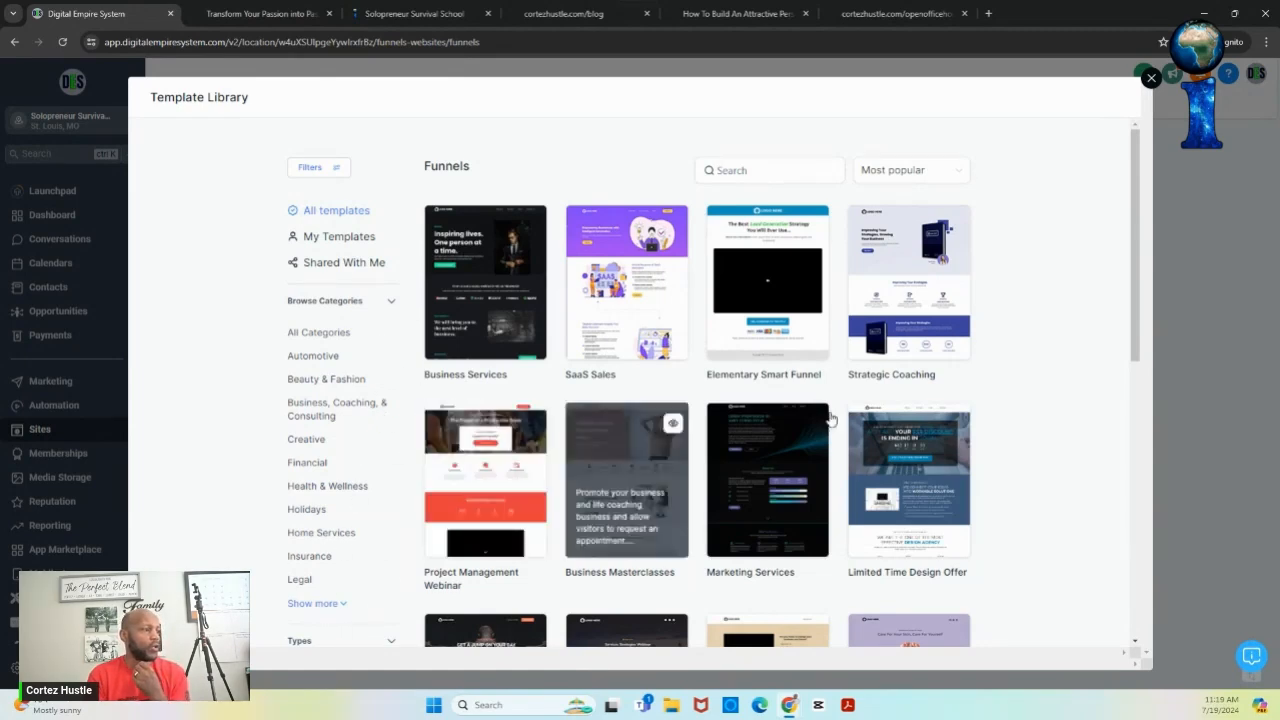
- Filter templates to Free Resource & Download in Business, Coaching, & Consulting, then preview Upside Down Funnel
{"action": "left_click_drag", "start_coordinate": [1136, 328], "coordinate": [1132, 439]}
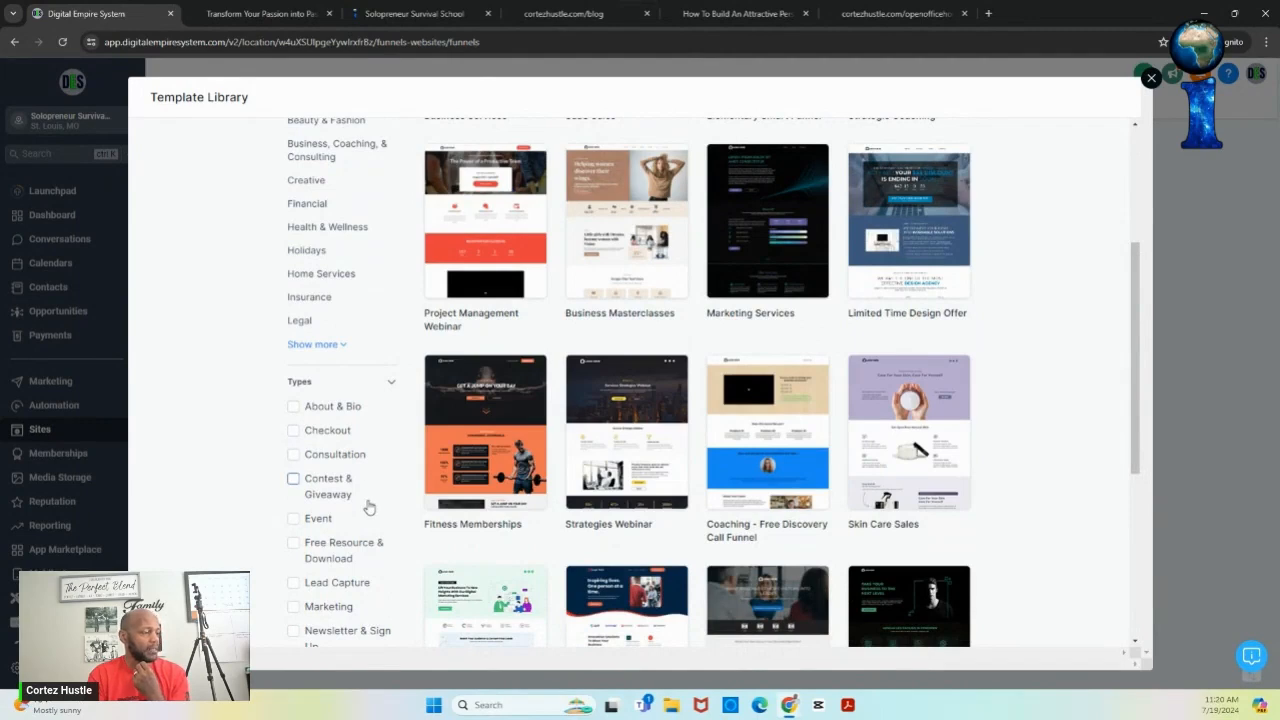
{"action": "left_click", "coordinate": [294, 544]}
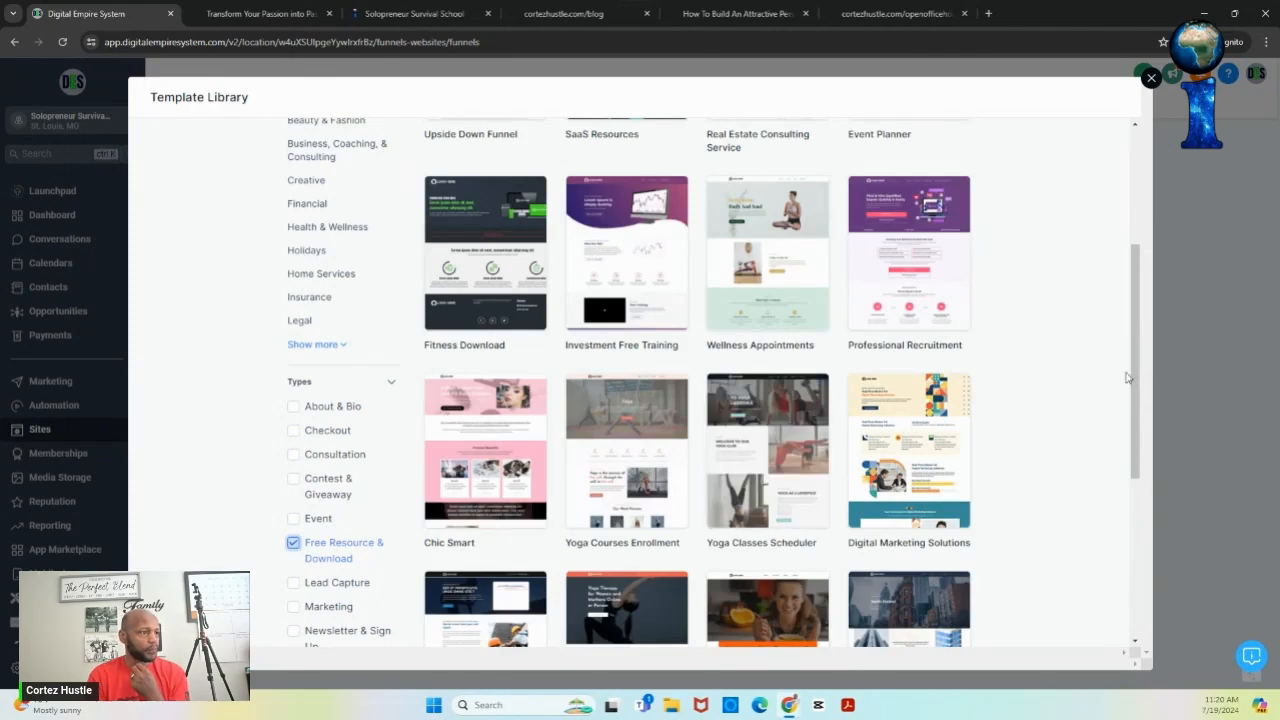
{"action": "left_click_drag", "start_coordinate": [1135, 346], "coordinate": [1123, 243]}
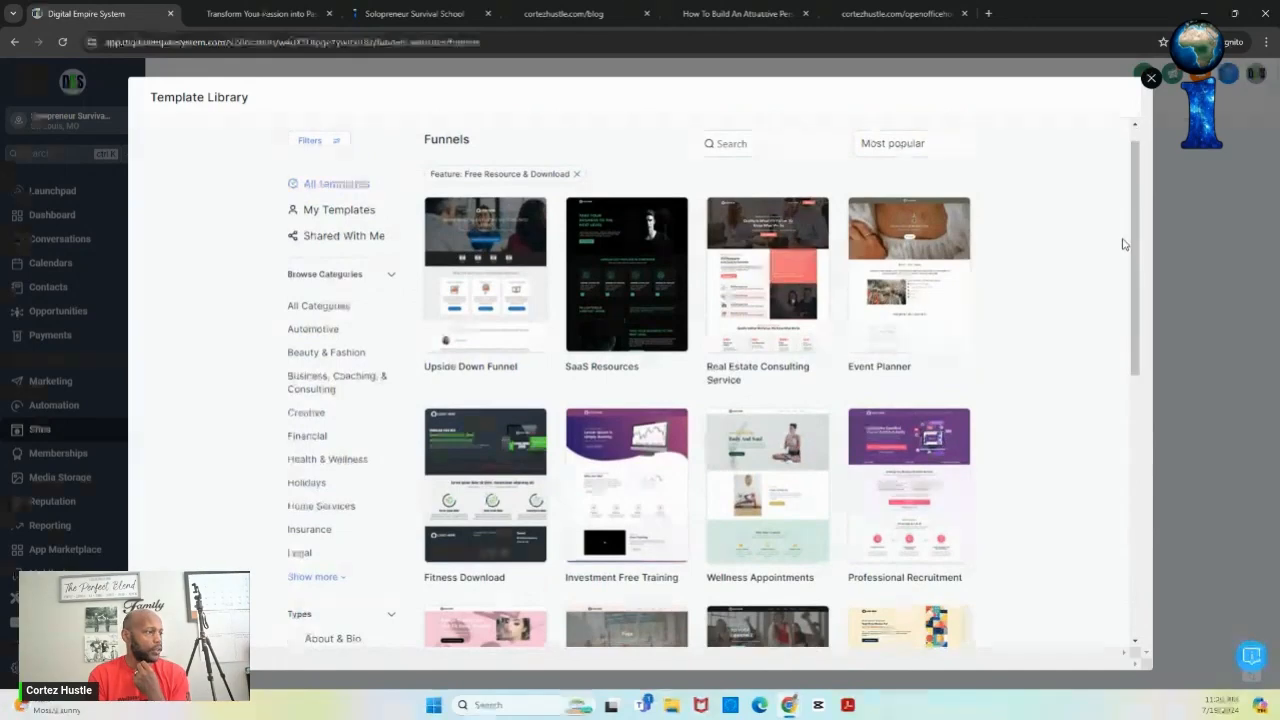
{"action": "left_click", "coordinate": [331, 508]}
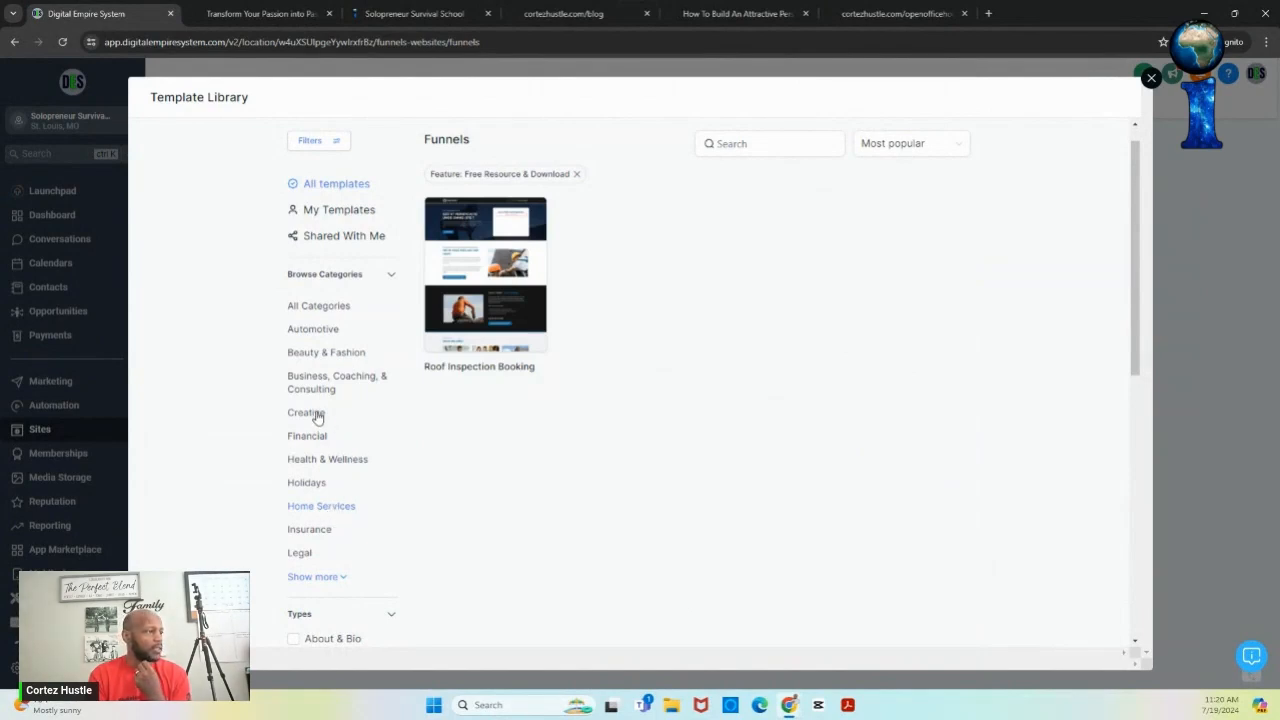
{"action": "left_click", "coordinate": [325, 380]}
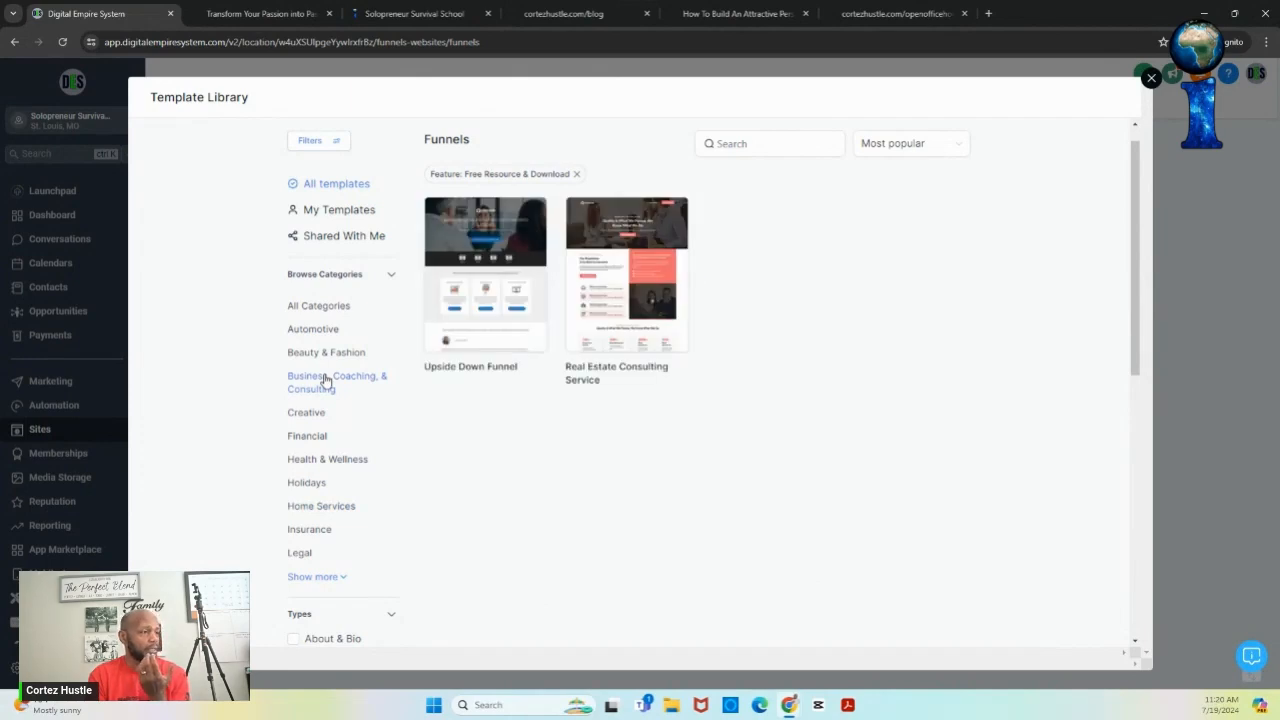
{"action": "mouse_move", "coordinate": [493, 337]}
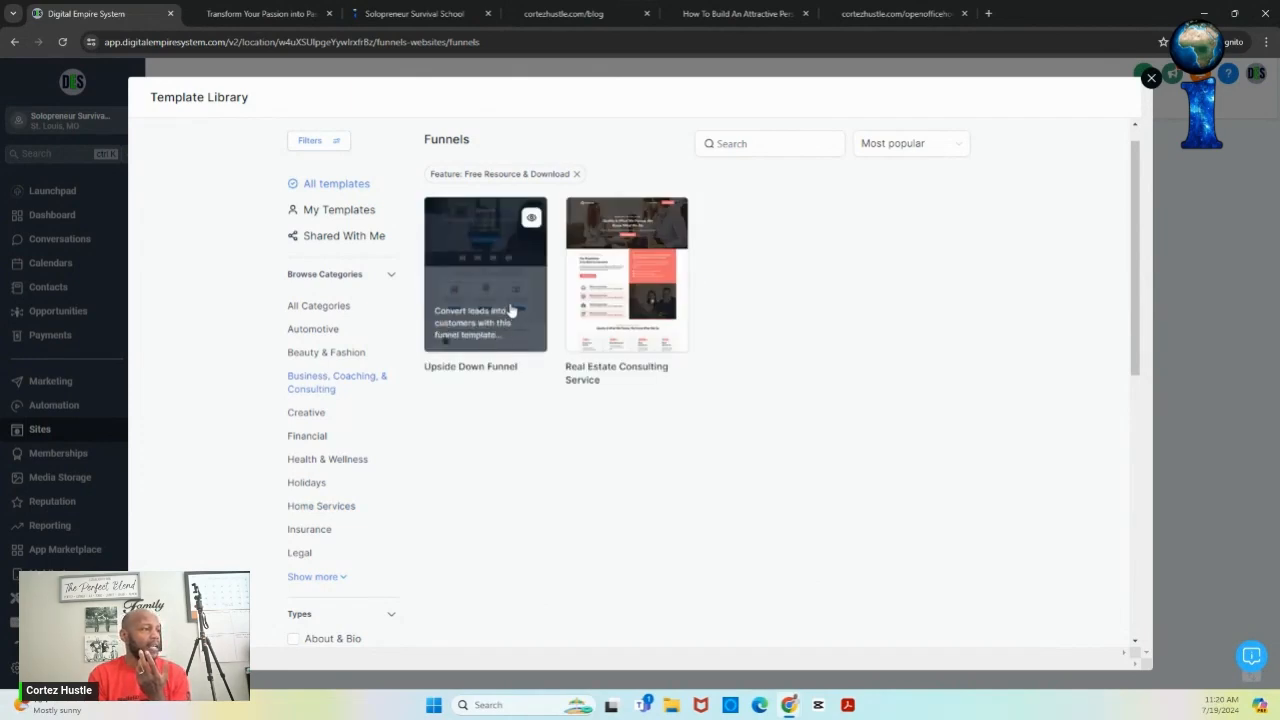
{"action": "left_click", "coordinate": [536, 220]}
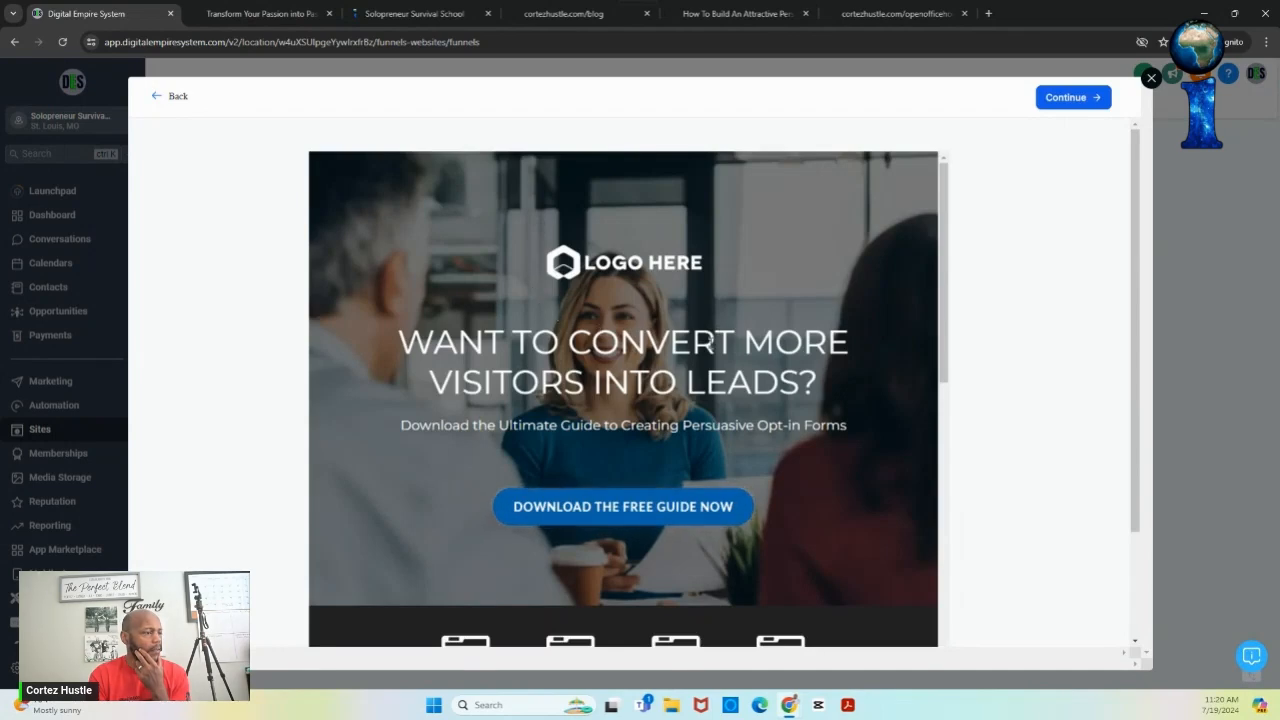
- Import the Upside Down Funnel template and open its landing page in the page builder
{"action": "left_click", "coordinate": [1083, 97]}
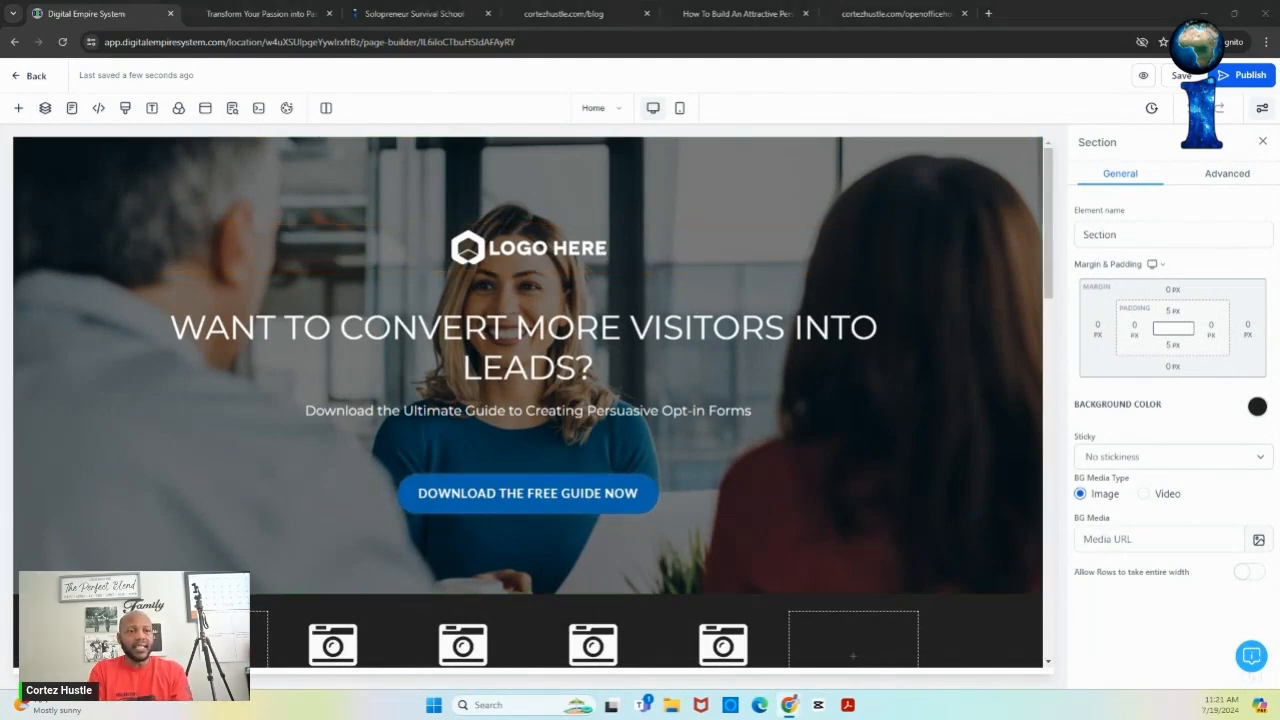
- Open a live preview of the Upside Down Funnel landing page in a new tab
{"action": "left_click", "coordinate": [1145, 80]}
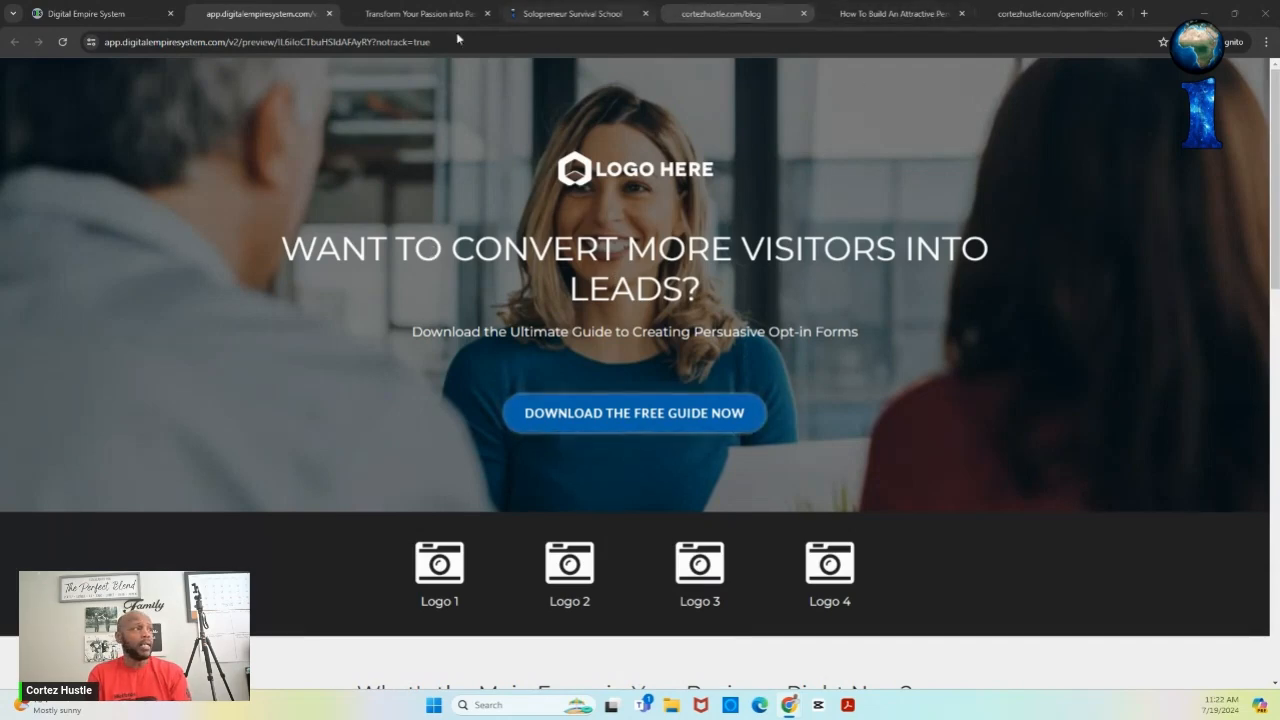
- Go back from the live preview to the Upside Down Funnel page builder
{"action": "left_click", "coordinate": [92, 22]}
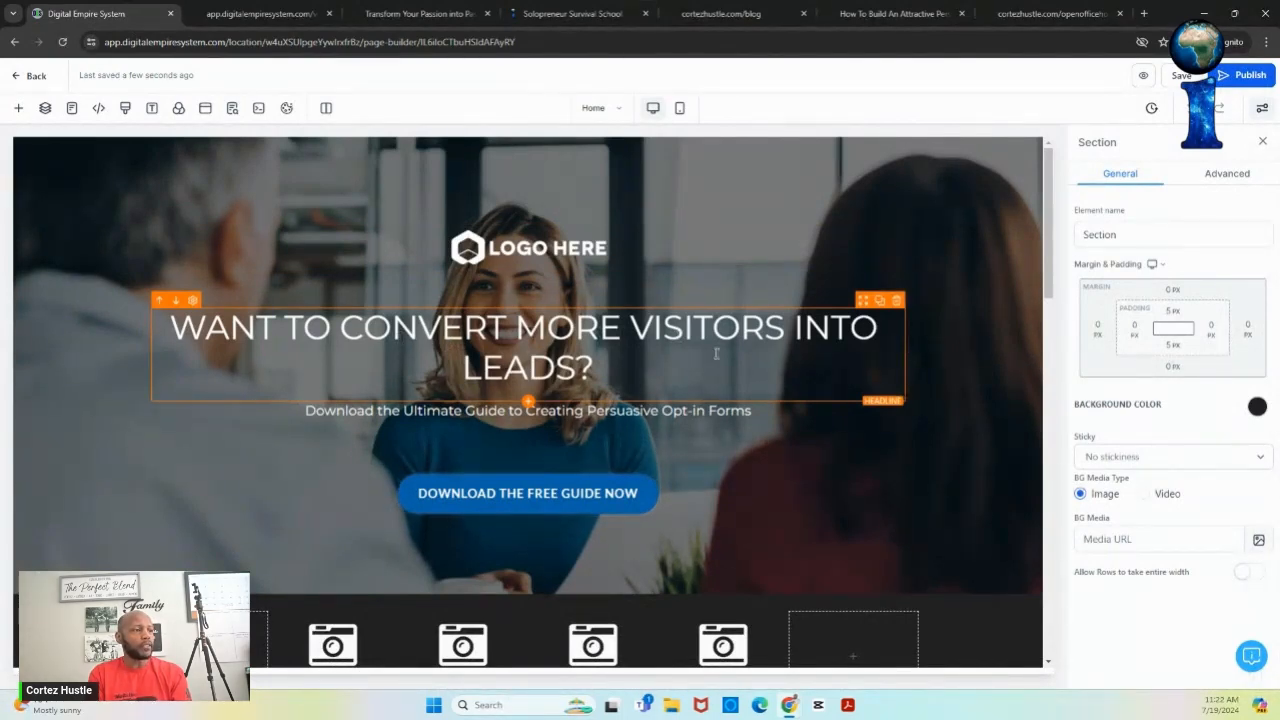
- Add 'FOR YOUR LAWN CARE BUSINESS' to the headline and append 'for Landscapers' to the sub-headline
{"action": "left_click", "coordinate": [575, 368]}
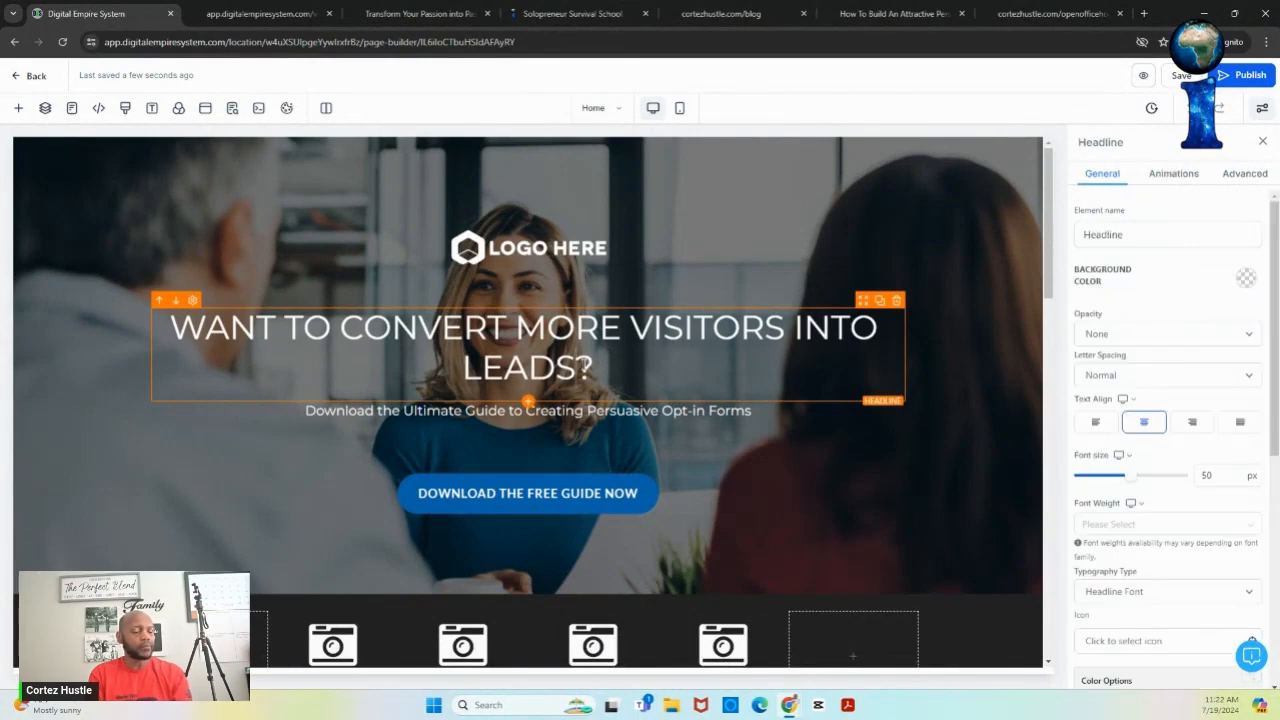
{"action": "type", "text": "FOR YOUR LA"}
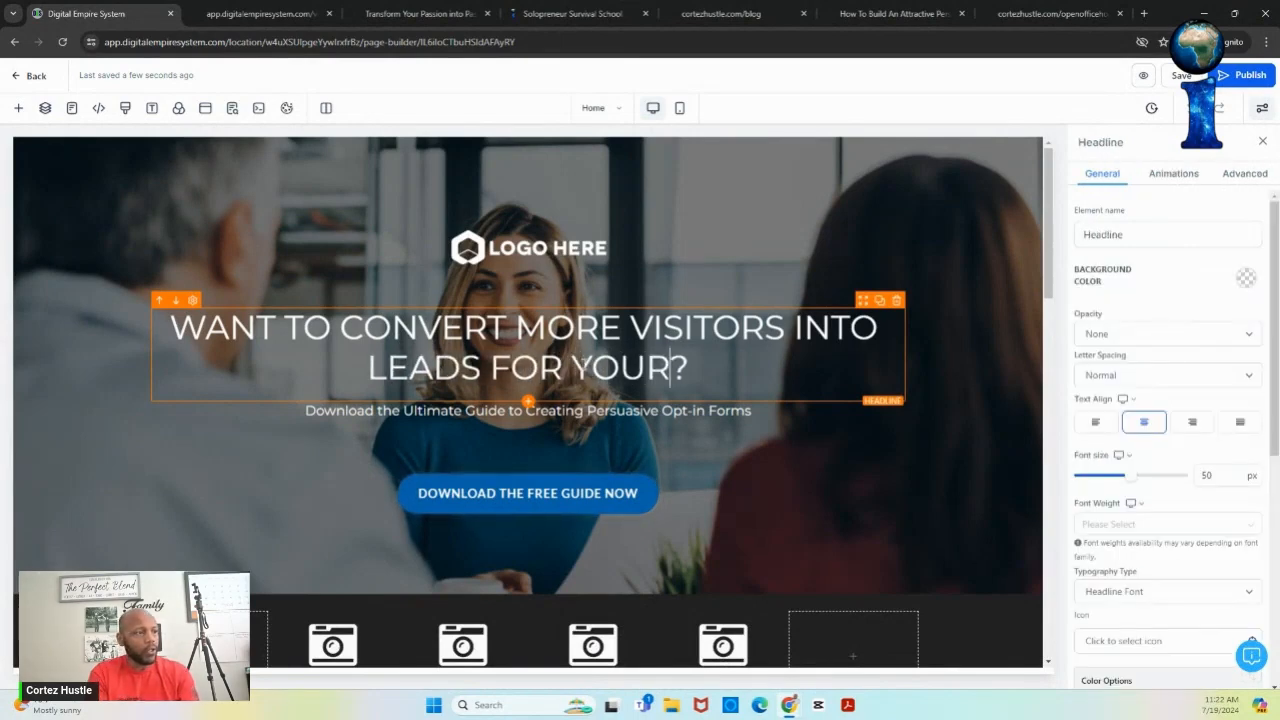
{"action": "type", "text": "WN "}
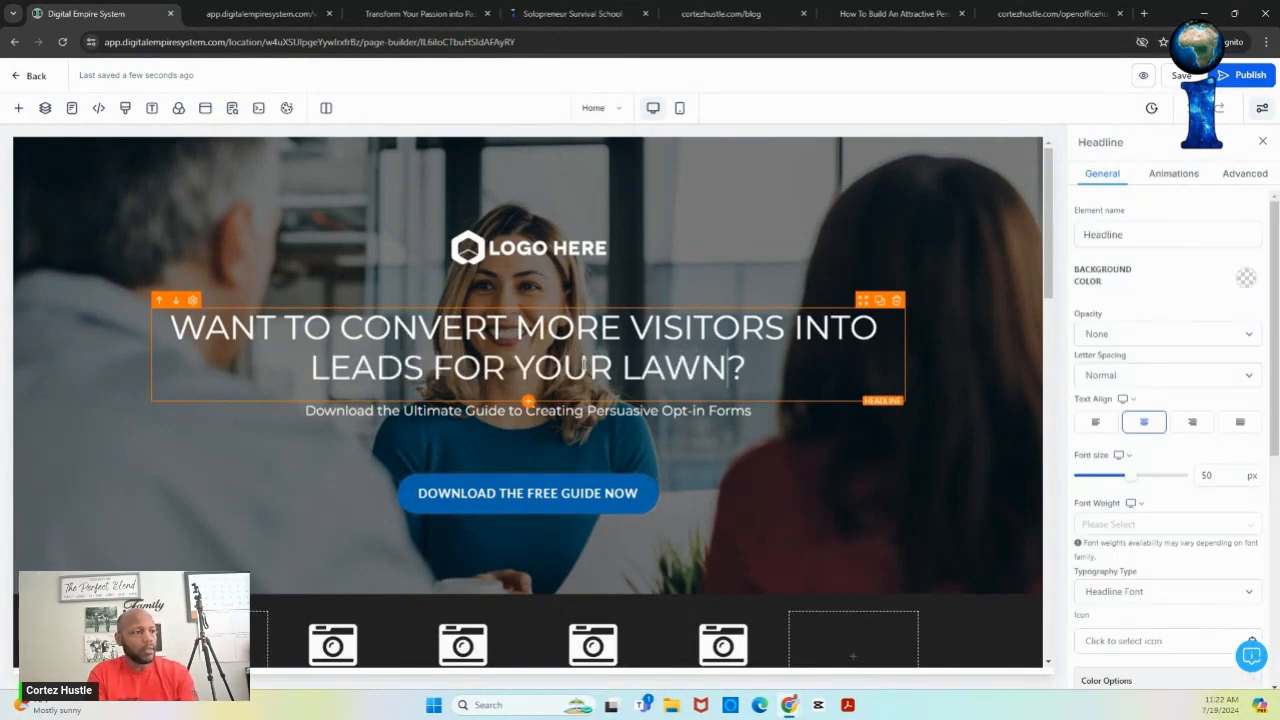
{"action": "type", "text": "CARE BUSINE"}
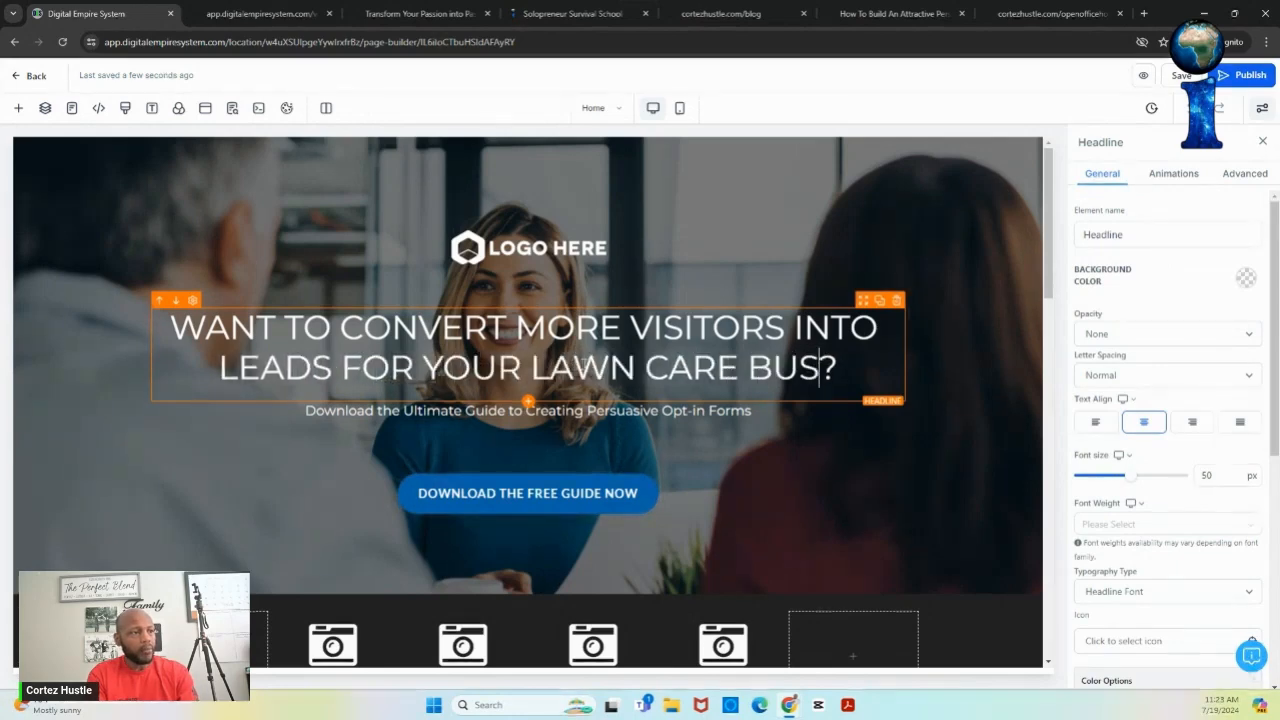
{"action": "type", "text": "SS"}
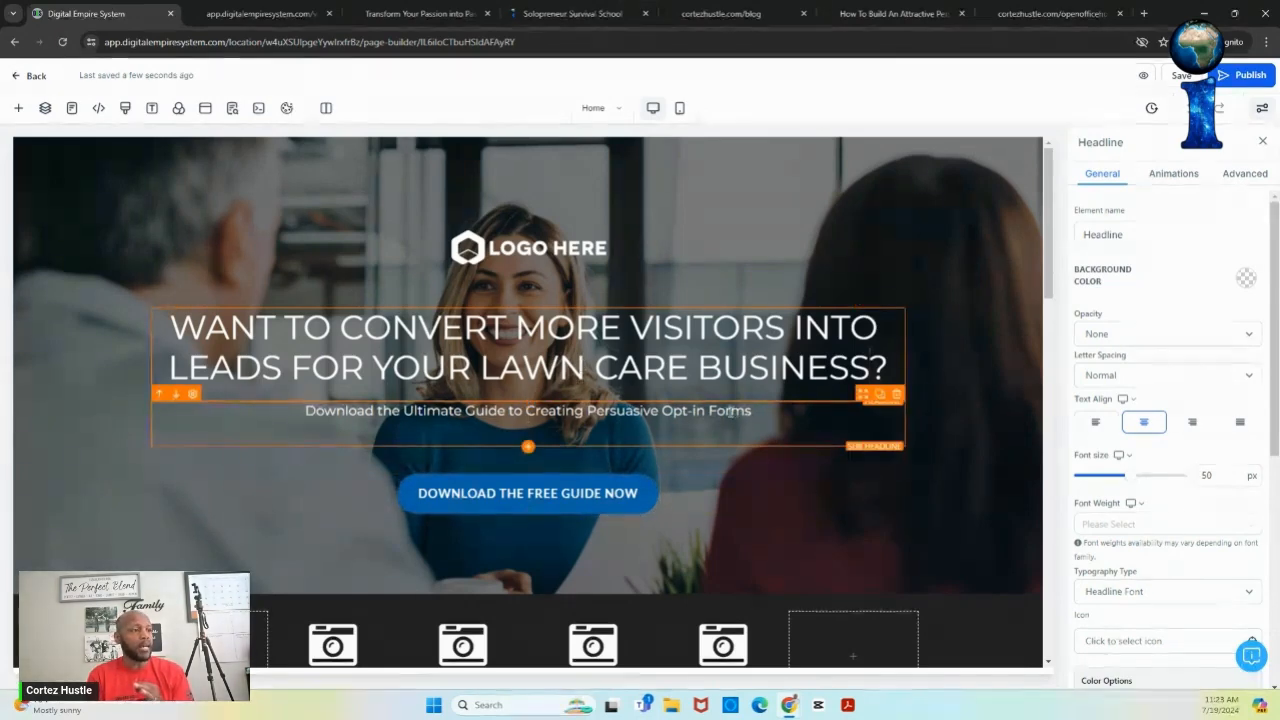
{"action": "left_click", "coordinate": [758, 411]}
{"action": "type", "text": "for Landscapers"}
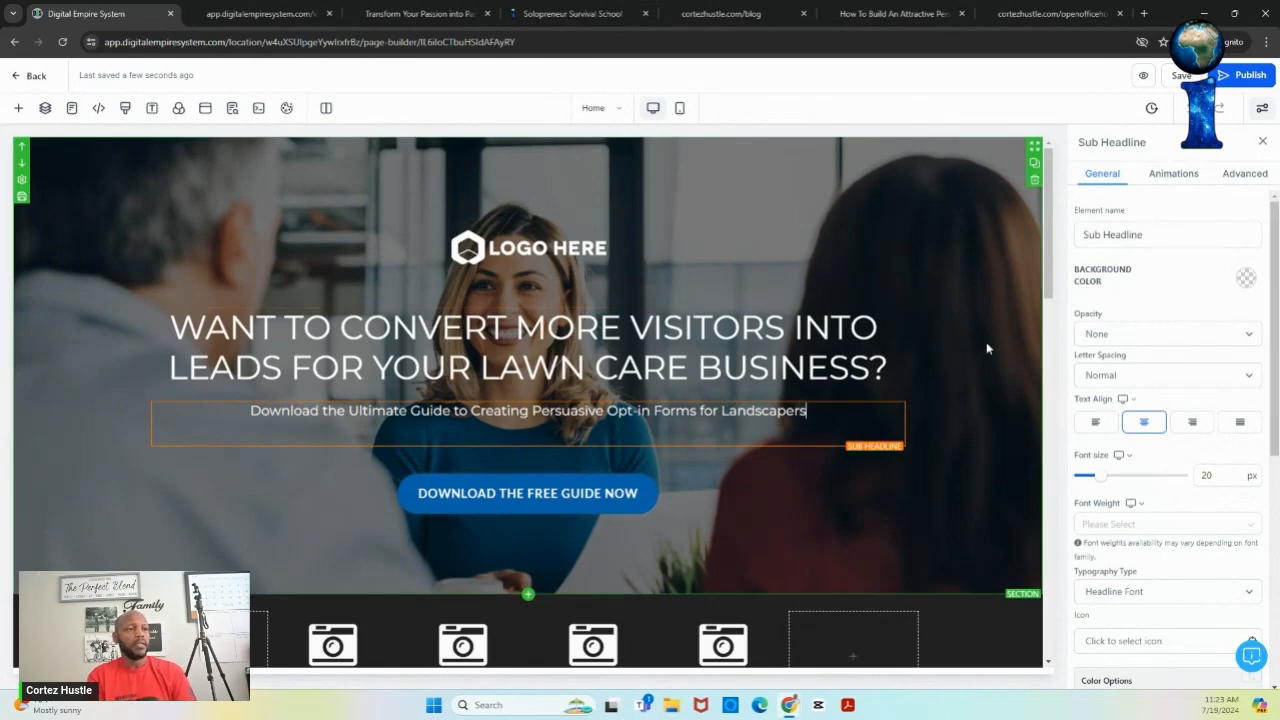
{"action": "left_click", "coordinate": [986, 342]}
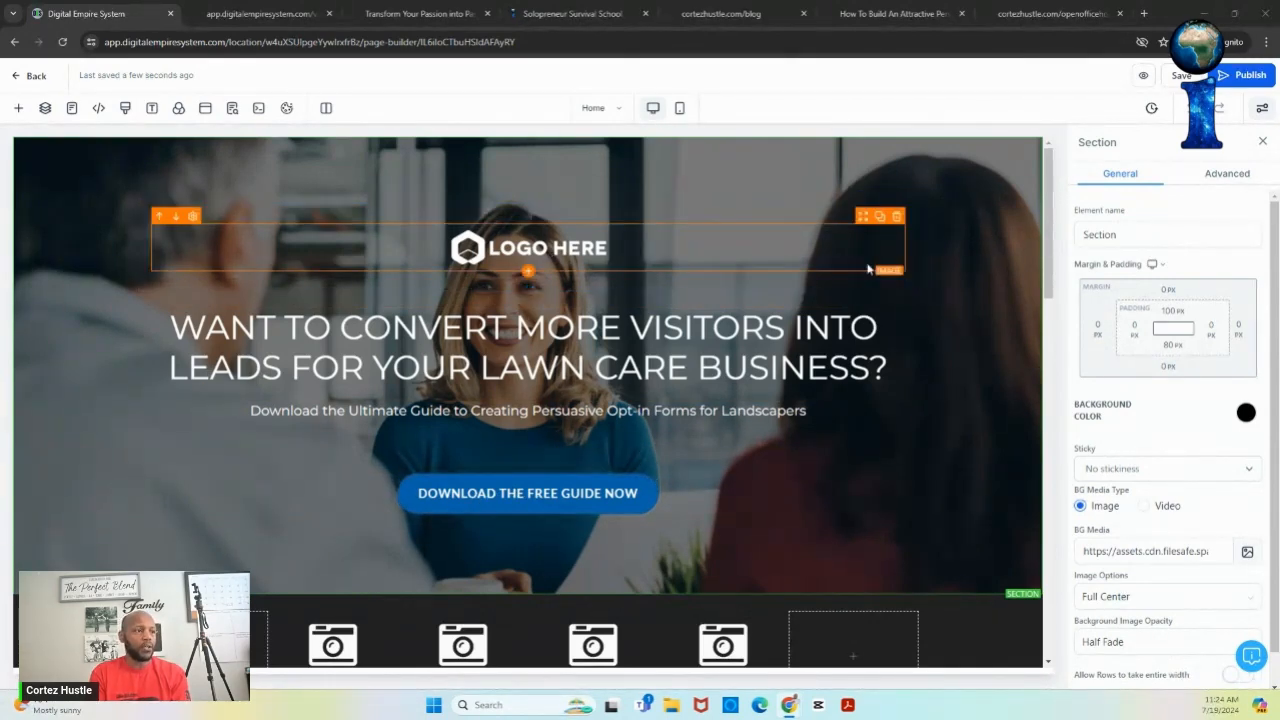
{"action": "left_click_drag", "start_coordinate": [1048, 256], "coordinate": [1048, 224]}
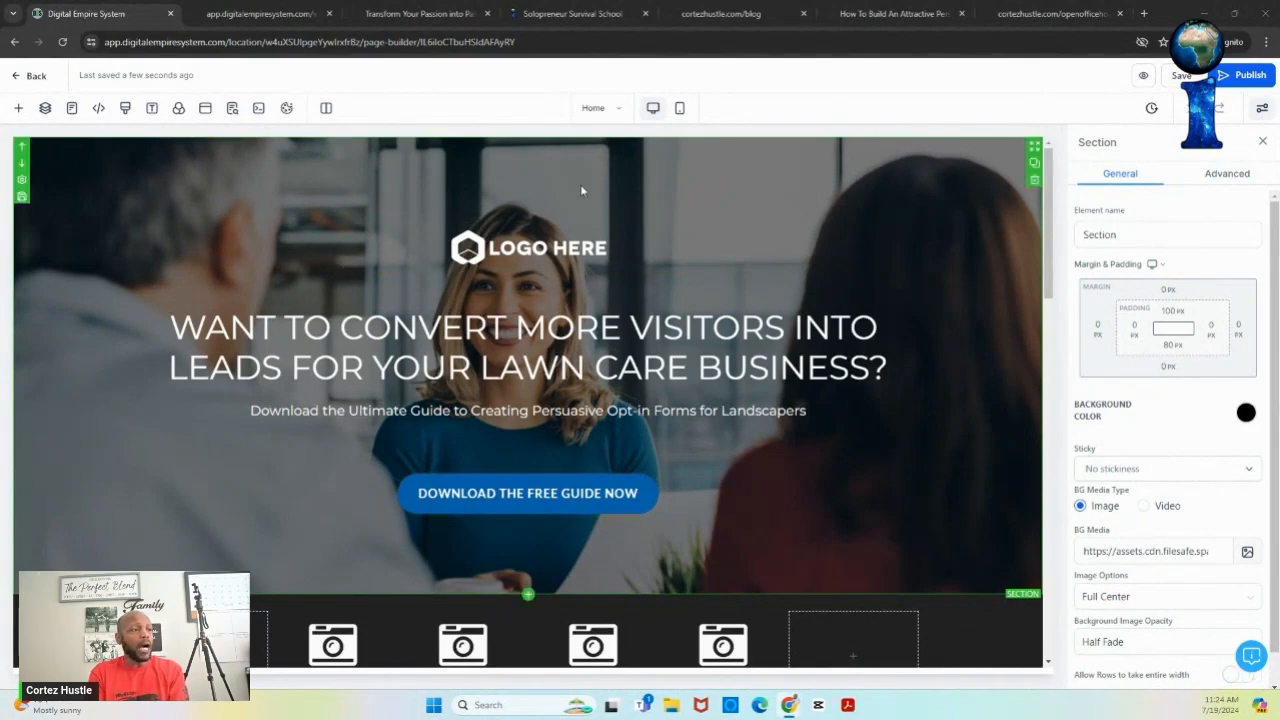
- In the mobile layout, set the hero section's Background Image Opacity to Heavy Fade
{"action": "left_click", "coordinate": [680, 112]}
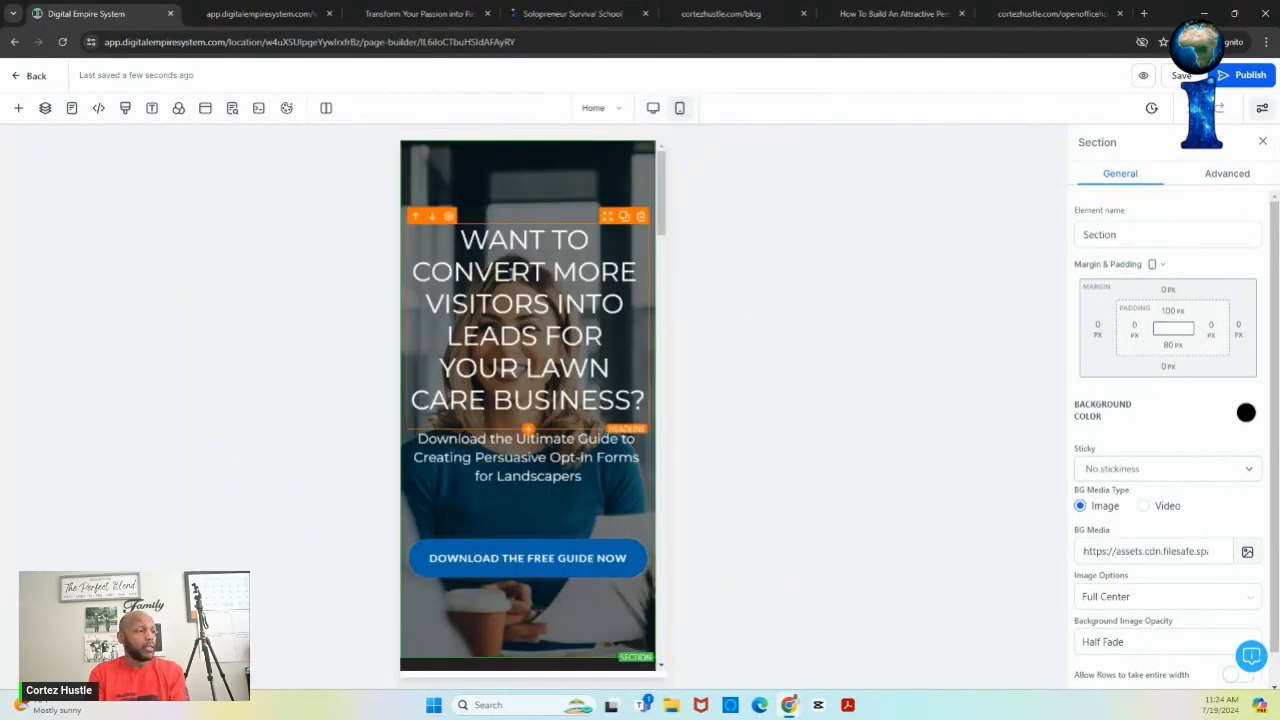
{"action": "left_click", "coordinate": [523, 321]}
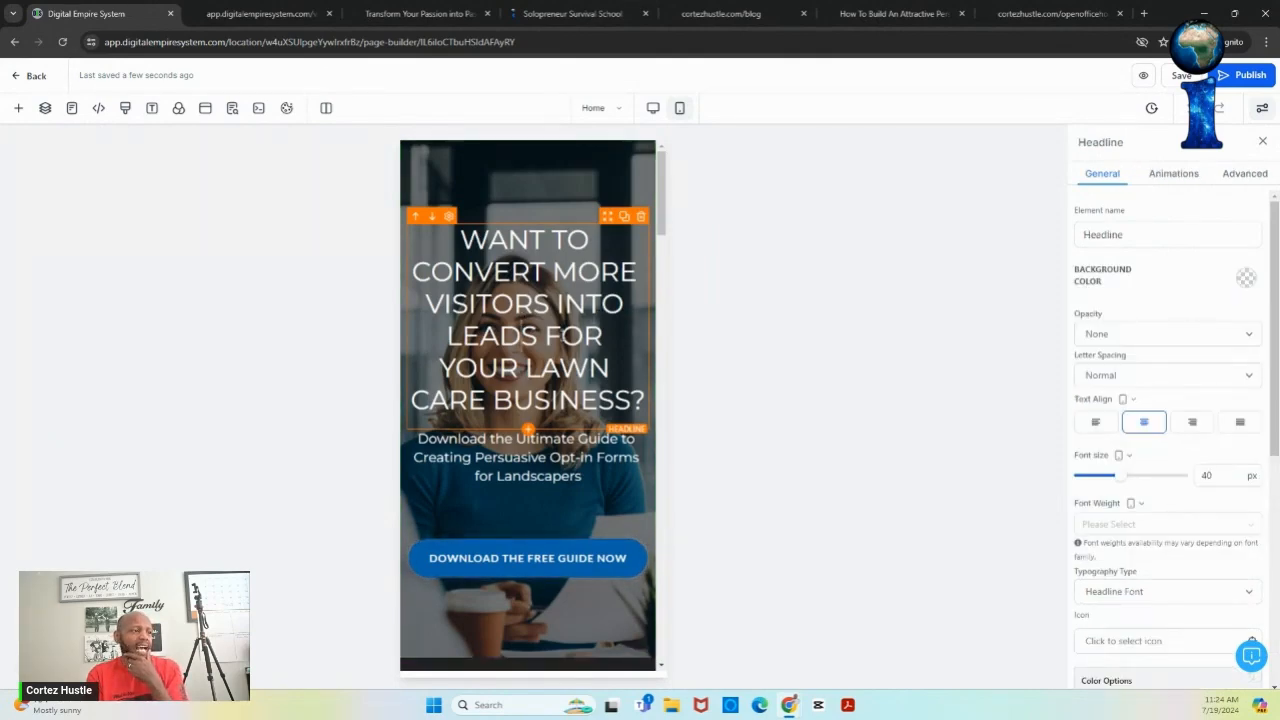
{"action": "left_click", "coordinate": [556, 166]}
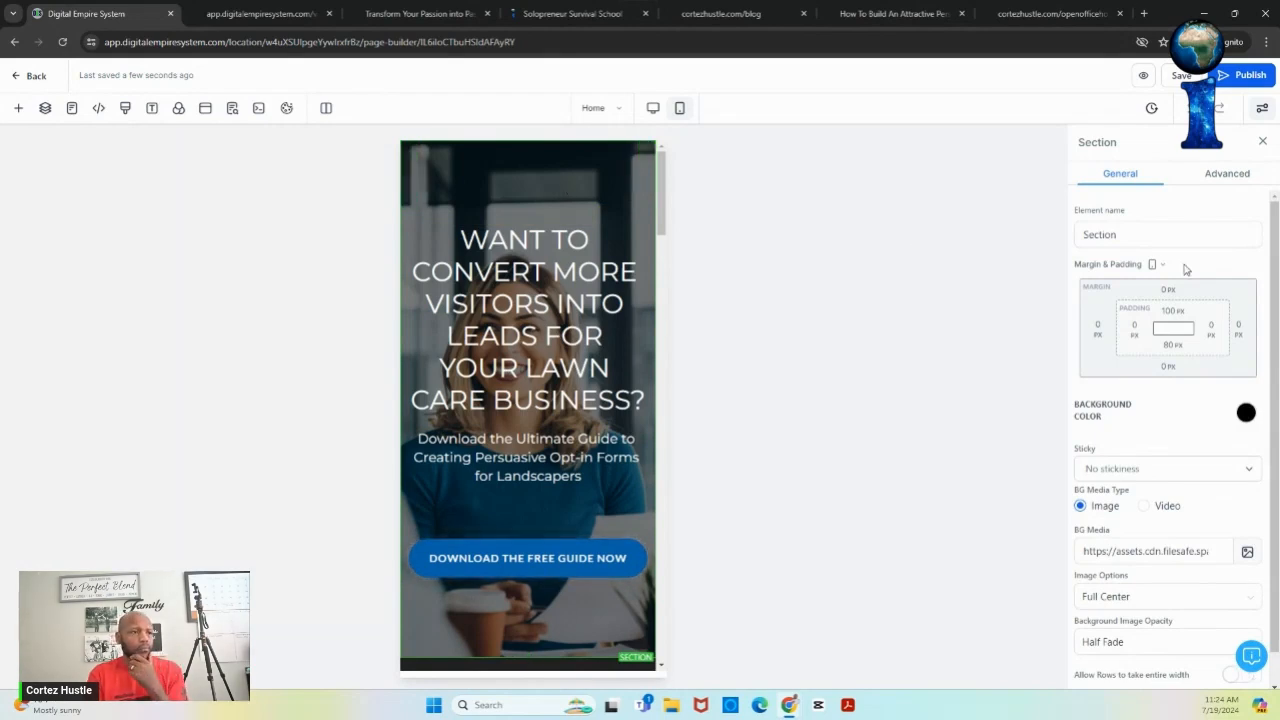
{"action": "scroll", "coordinate": [1274, 420], "scroll_direction": "down", "scroll_amount": 1}
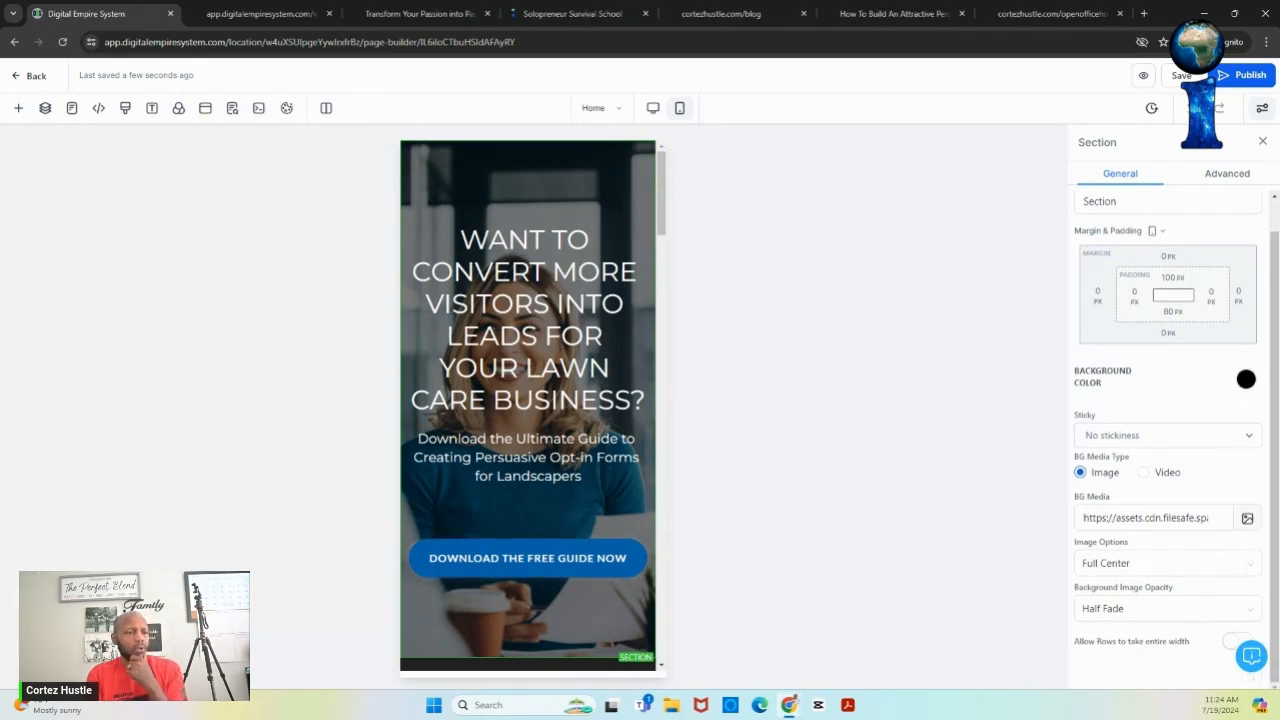
{"action": "left_click", "coordinate": [1157, 619]}
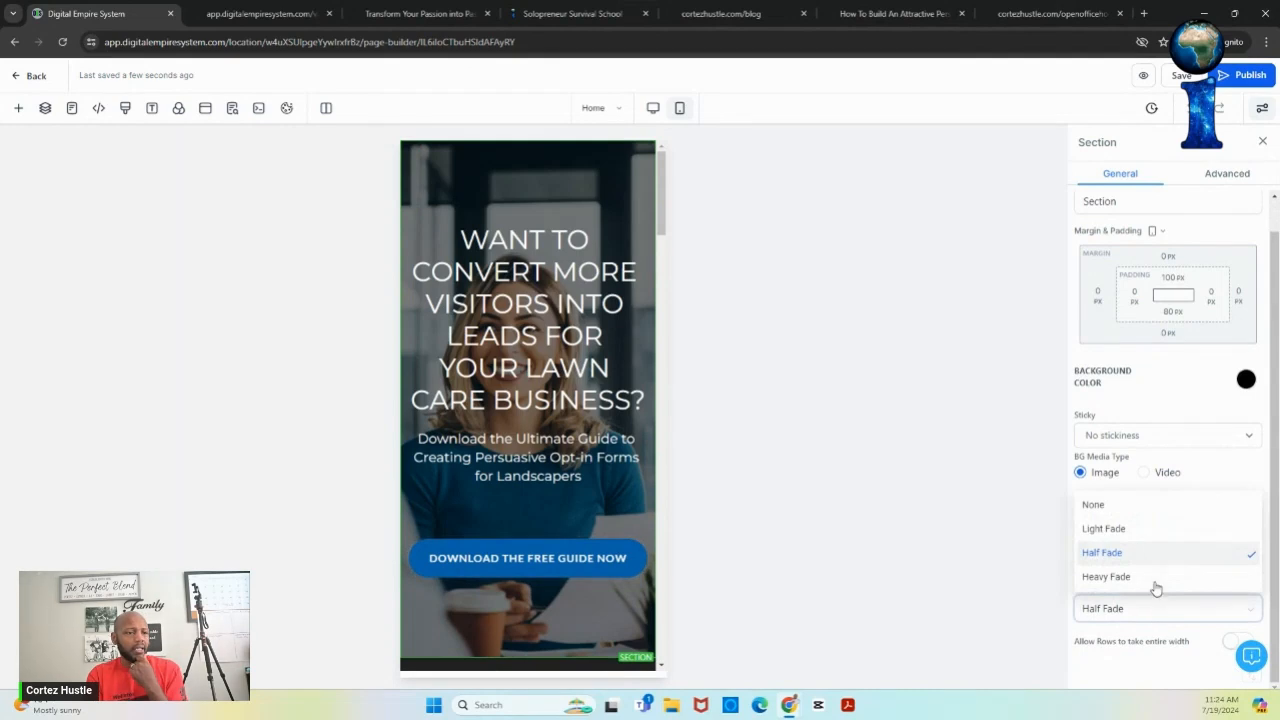
{"action": "left_click", "coordinate": [1154, 579]}
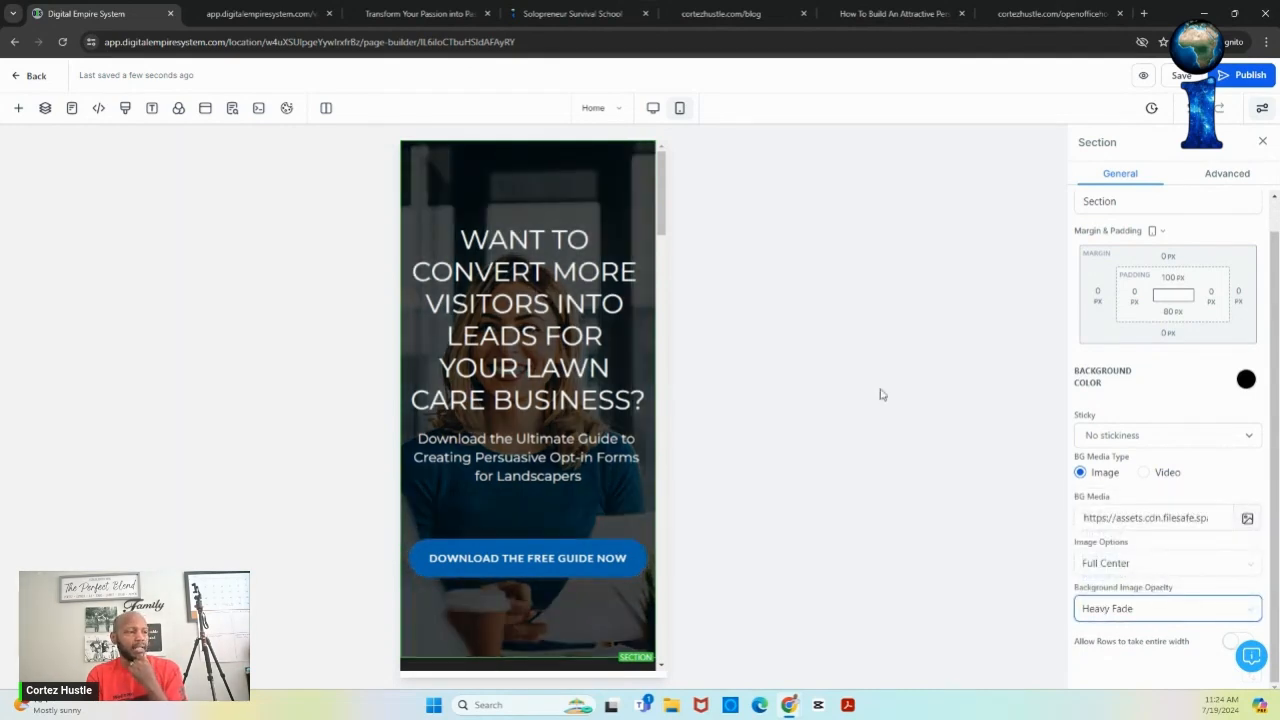
{"action": "left_click", "coordinate": [562, 370]}
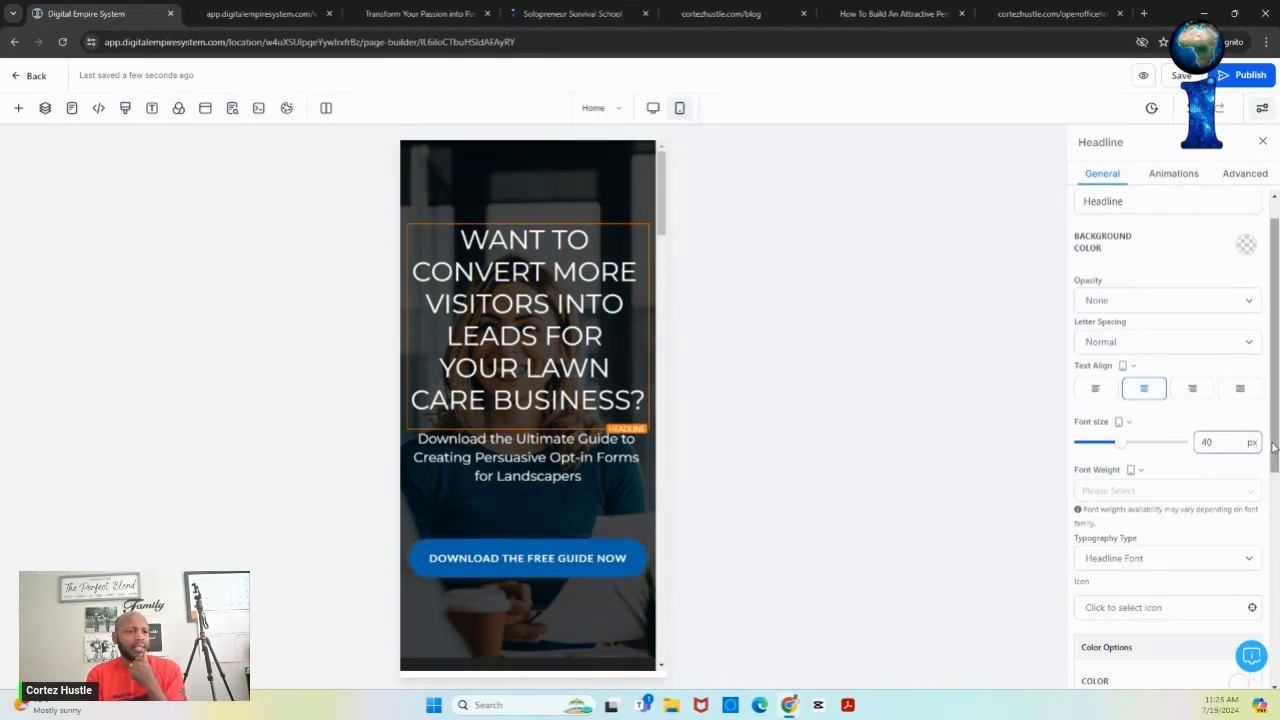
- Set the mobile headline Font Weight to 700 - Bold, then compare desktop and mobile layouts
{"action": "mouse_move", "coordinate": [1273, 447]}
{"action": "left_mouse_down"}
{"action": "mouse_move", "coordinate": [1276, 620]}
{"action": "mouse_move", "coordinate": [1276, 436]}
{"action": "left_mouse_up"}
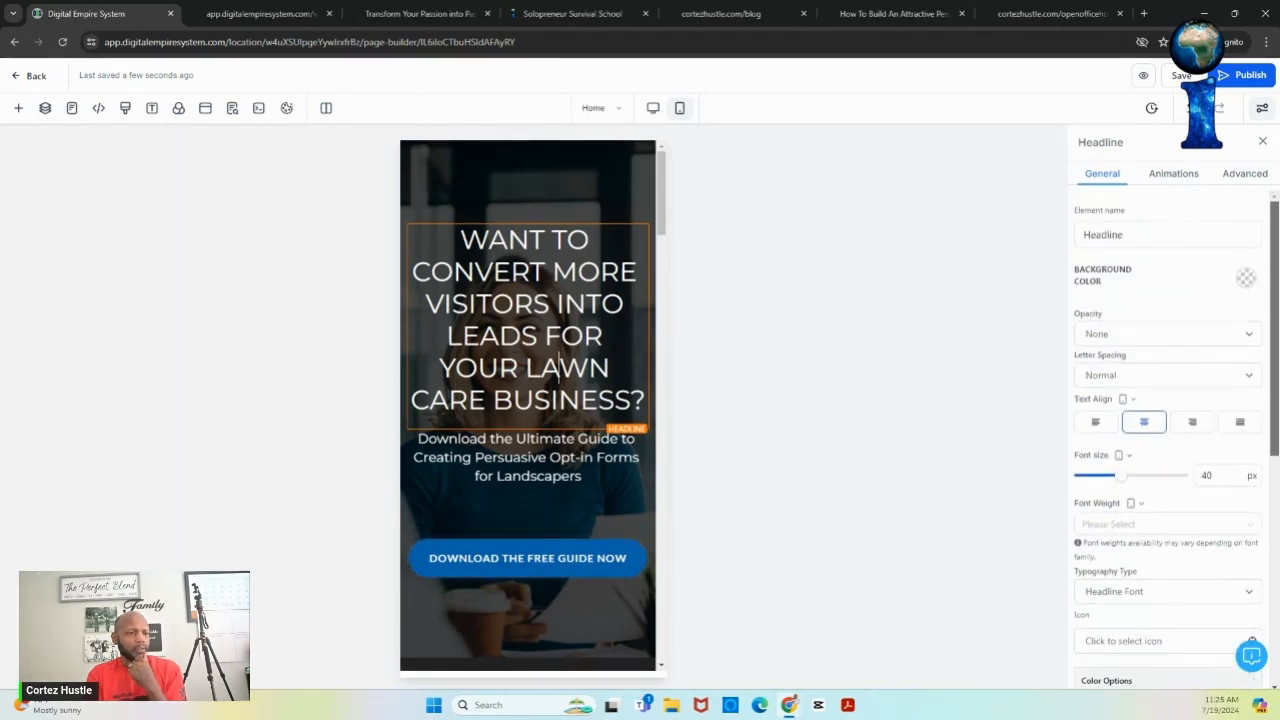
{"action": "left_click_drag", "start_coordinate": [1276, 436], "coordinate": [1276, 469]}
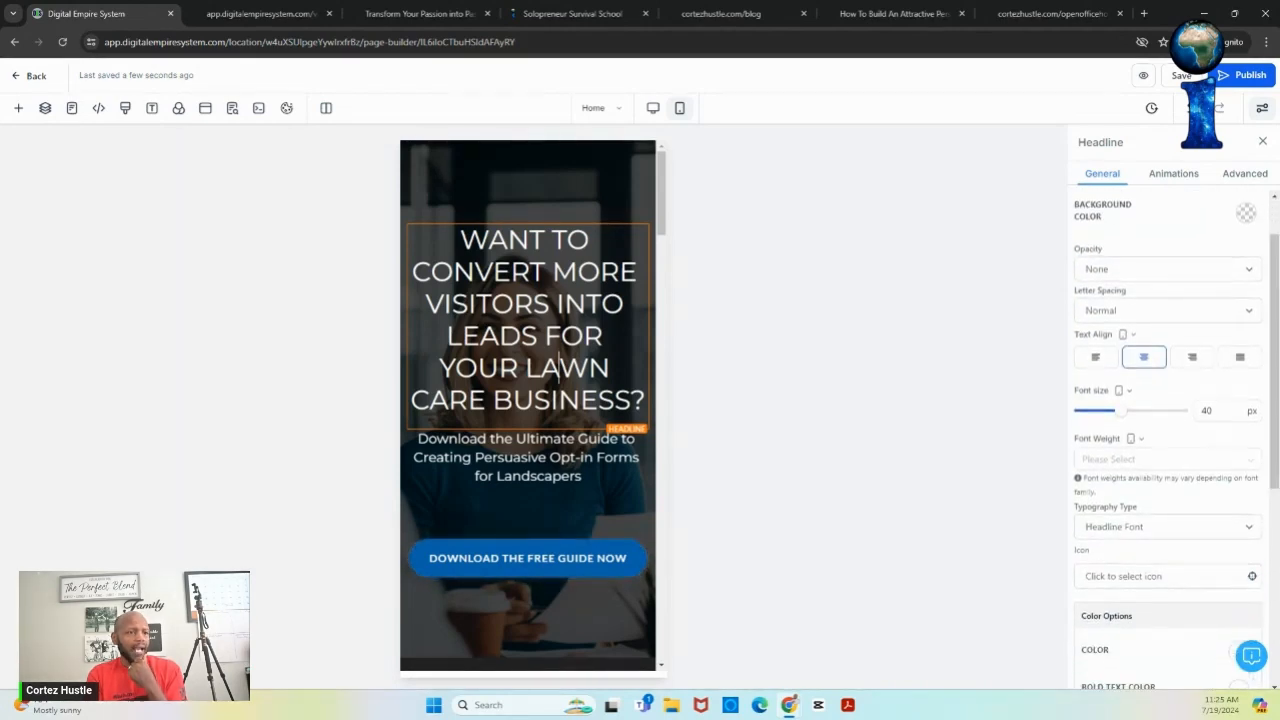
{"action": "left_click", "coordinate": [1106, 463]}
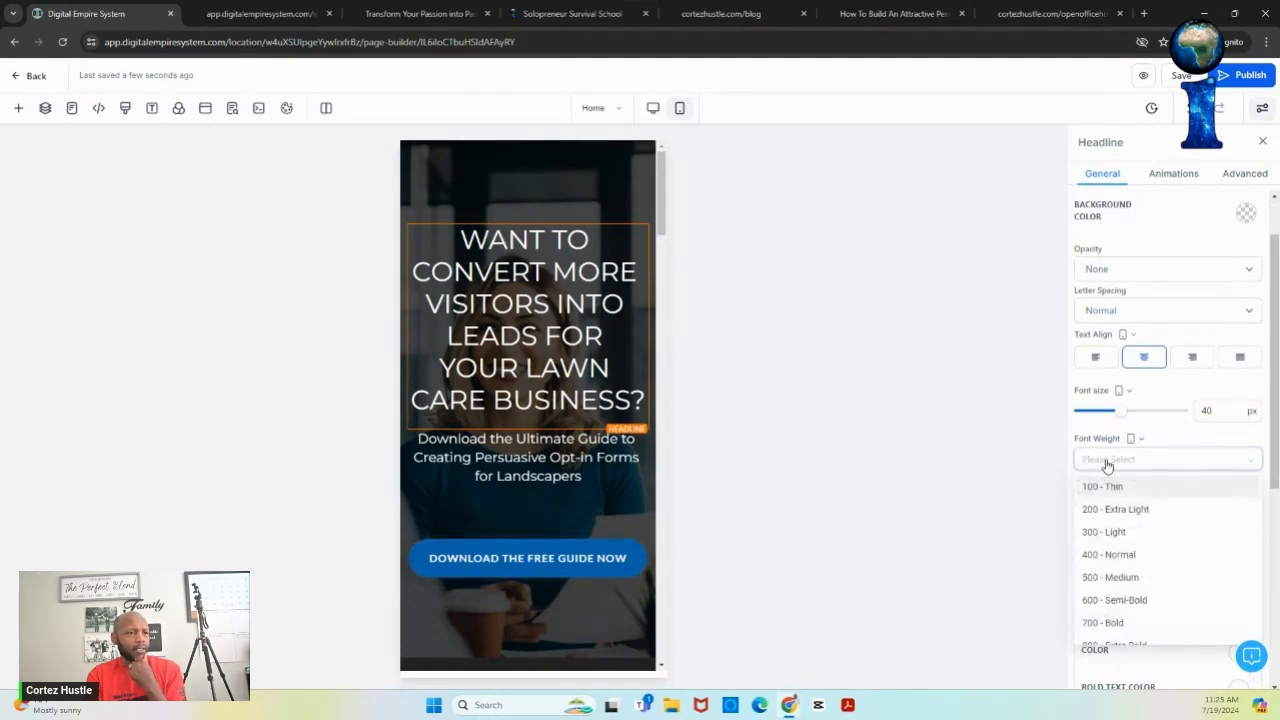
{"action": "left_click", "coordinate": [1116, 626]}
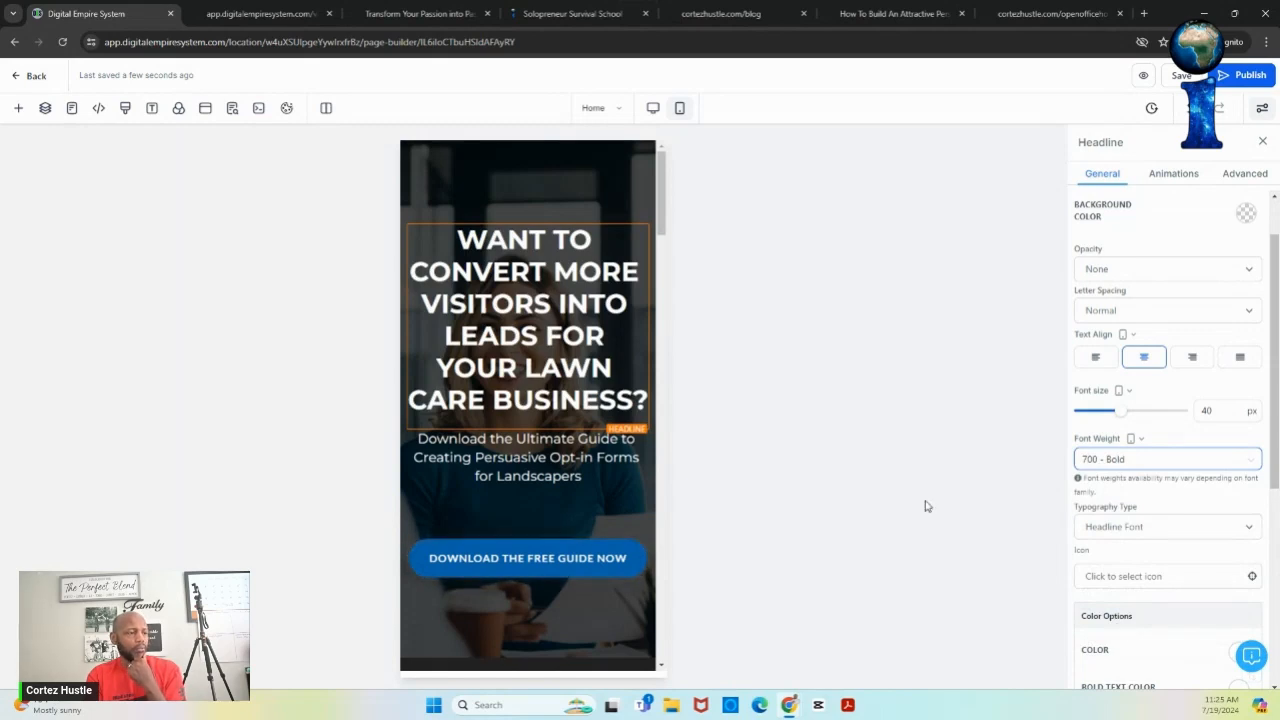
{"action": "left_click", "coordinate": [653, 109]}
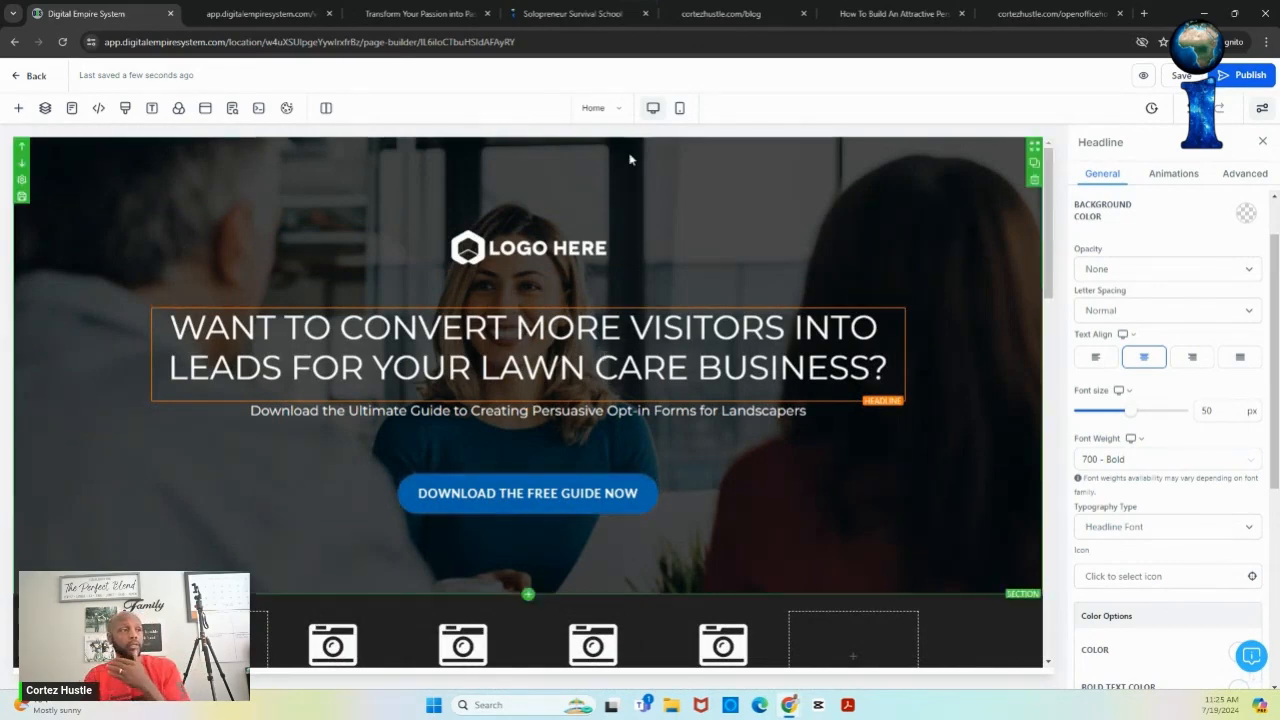
{"action": "left_click", "coordinate": [680, 110]}
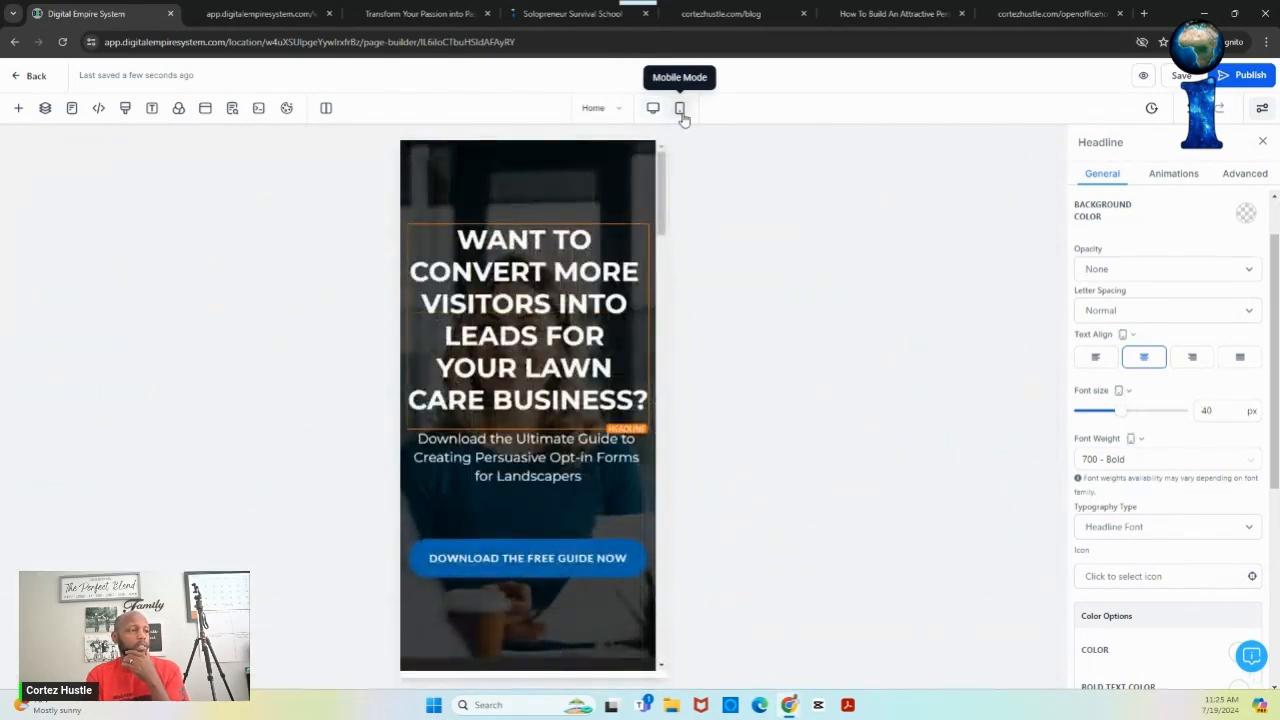
- Raise the mobile sub-headline's font size from 20 px to 24 px, then to 28 px
{"action": "scroll", "coordinate": [663, 220], "scroll_direction": "down", "scroll_amount": 2}
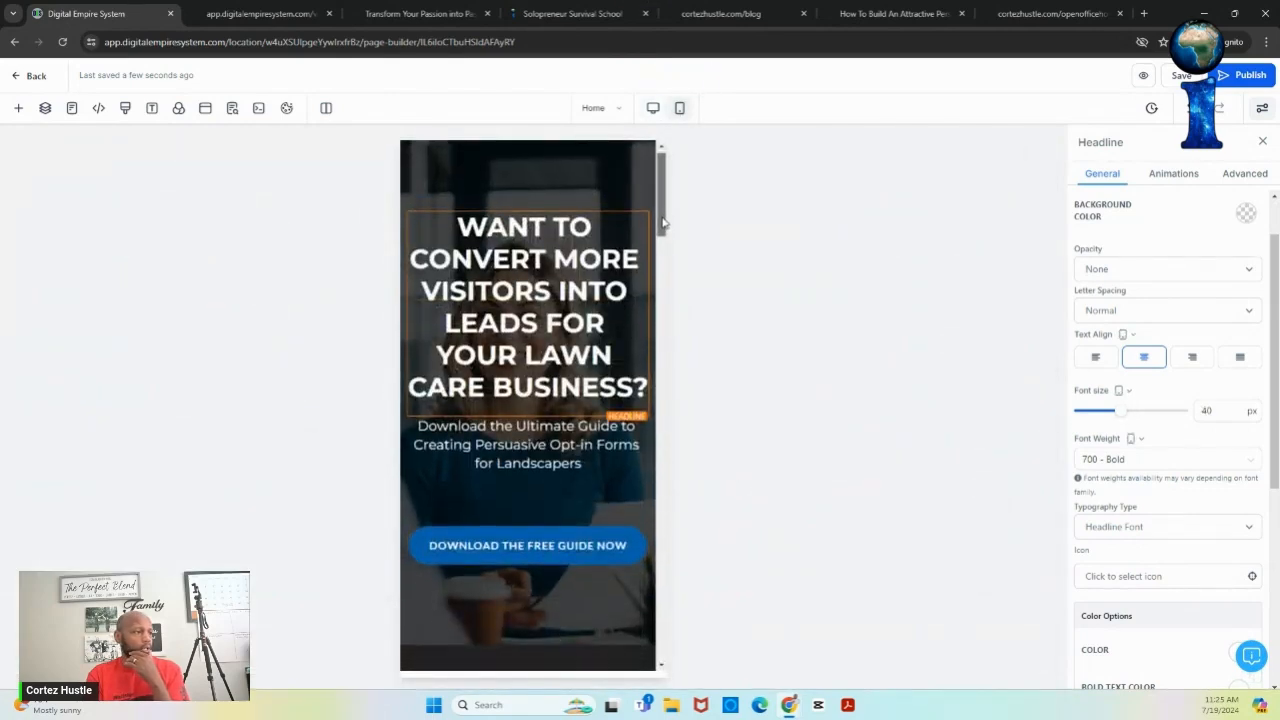
{"action": "scroll", "coordinate": [663, 220], "scroll_direction": "down", "scroll_amount": 3}
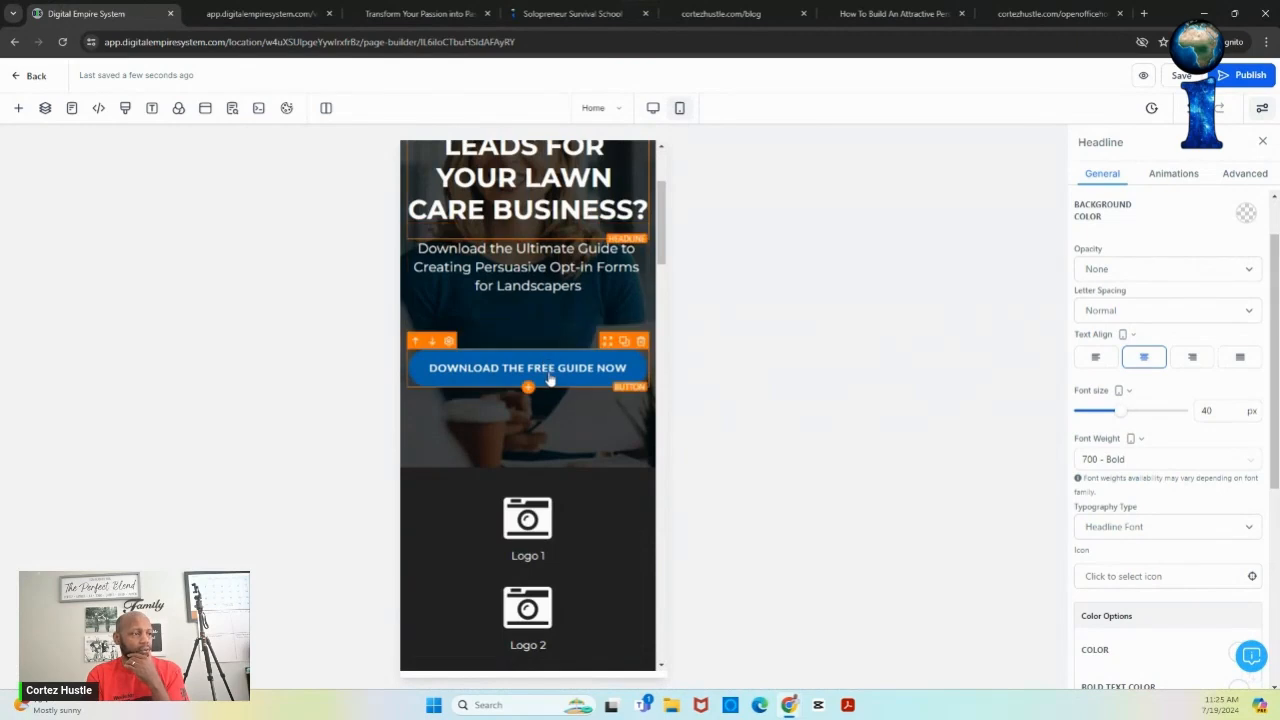
{"action": "left_click", "coordinate": [541, 260]}
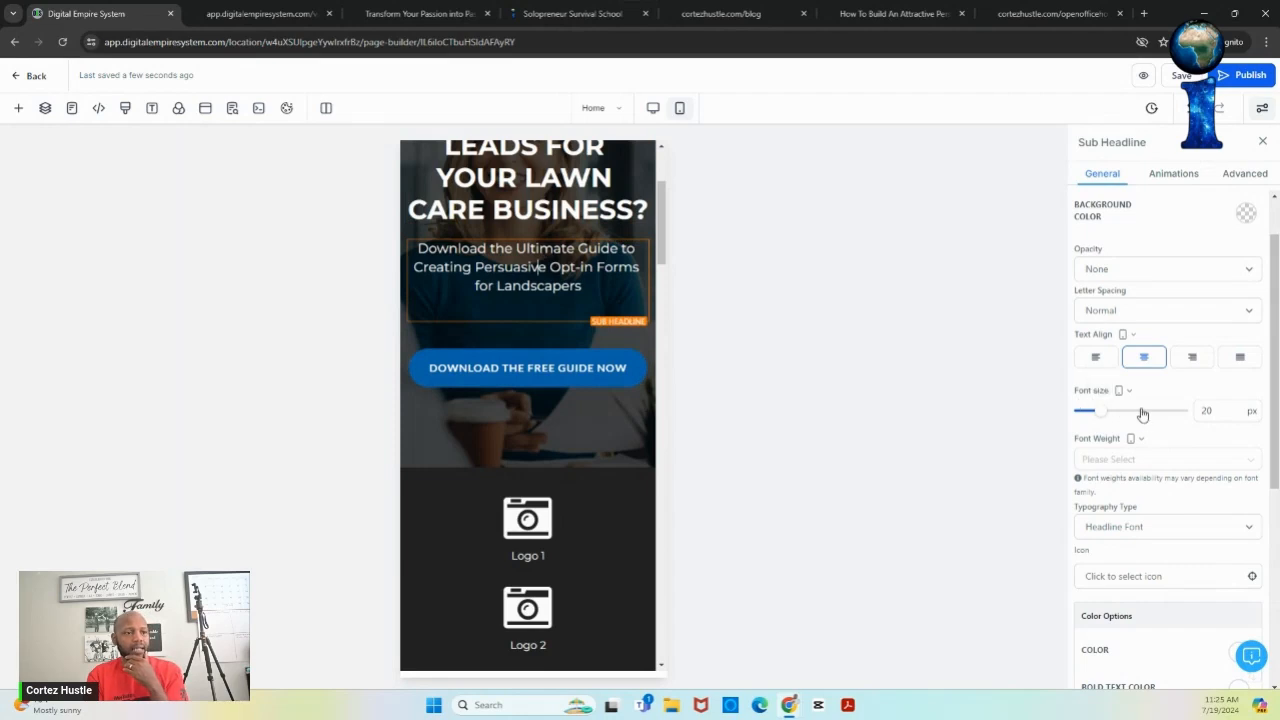
{"action": "double_click", "coordinate": [1218, 411]}
{"action": "type", "text": "24"}
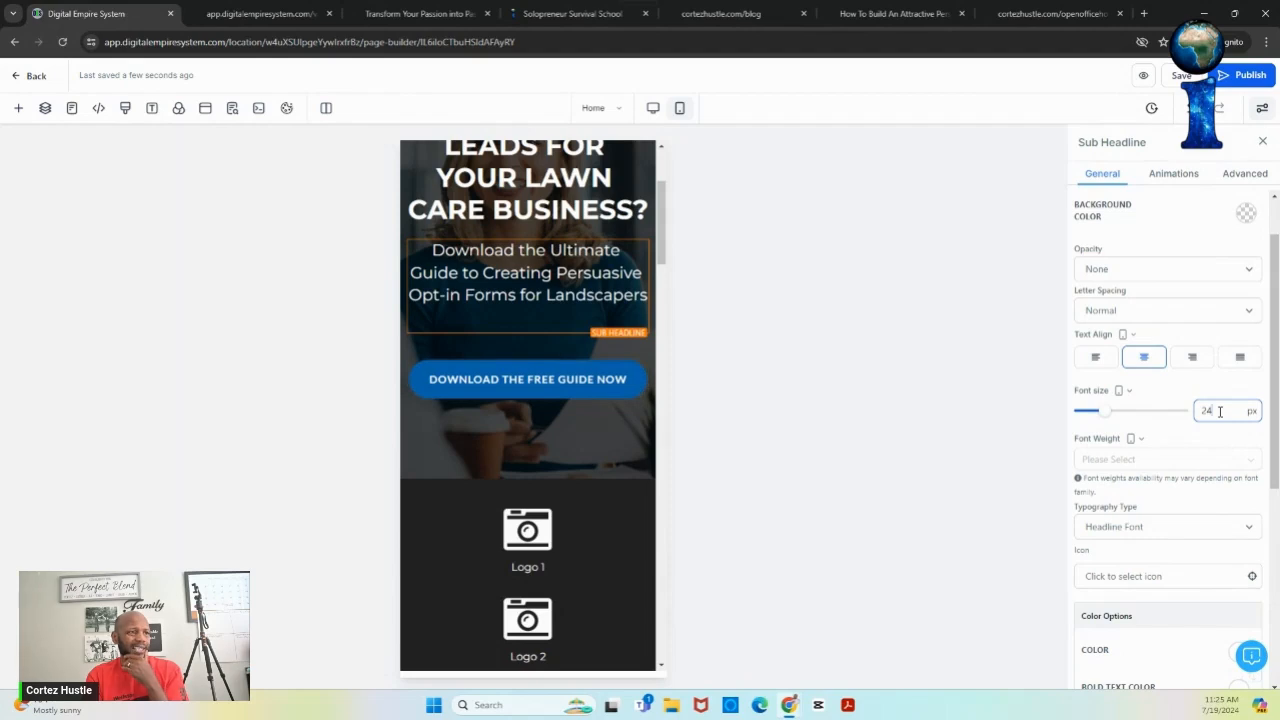
{"action": "double_click", "coordinate": [1219, 411]}
{"action": "type", "text": "28"}
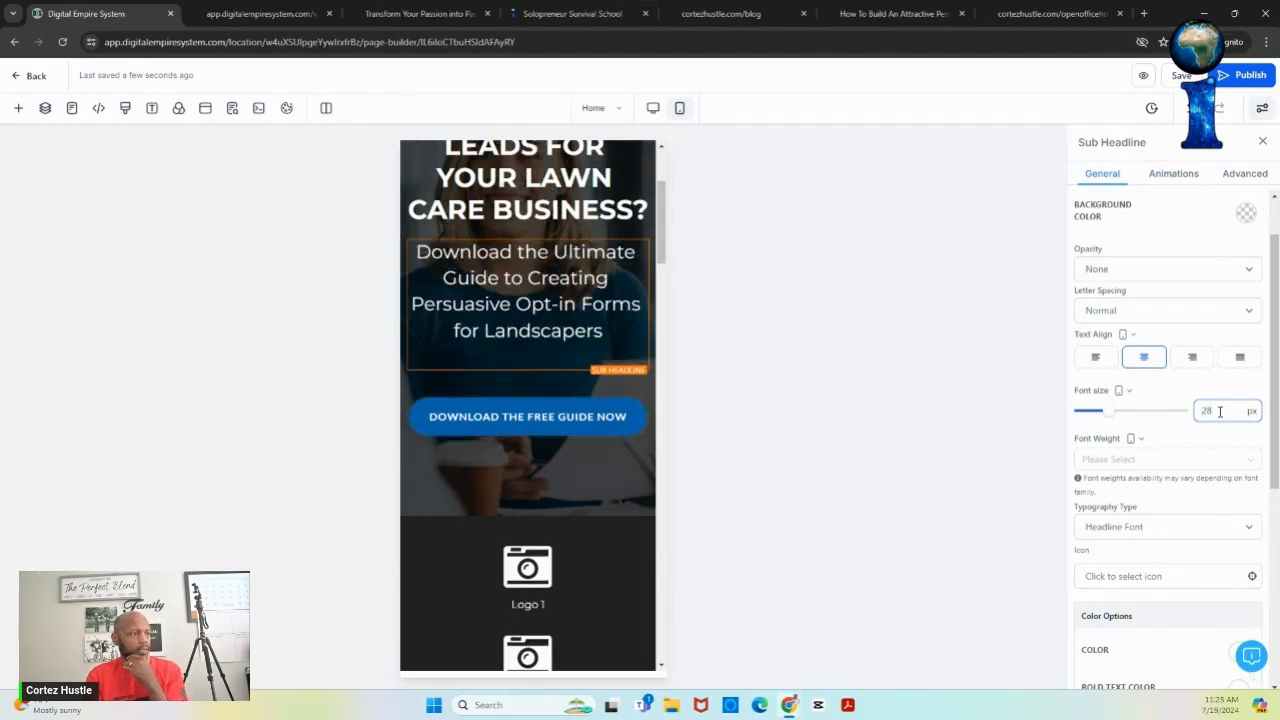
{"action": "left_click", "coordinate": [607, 325]}
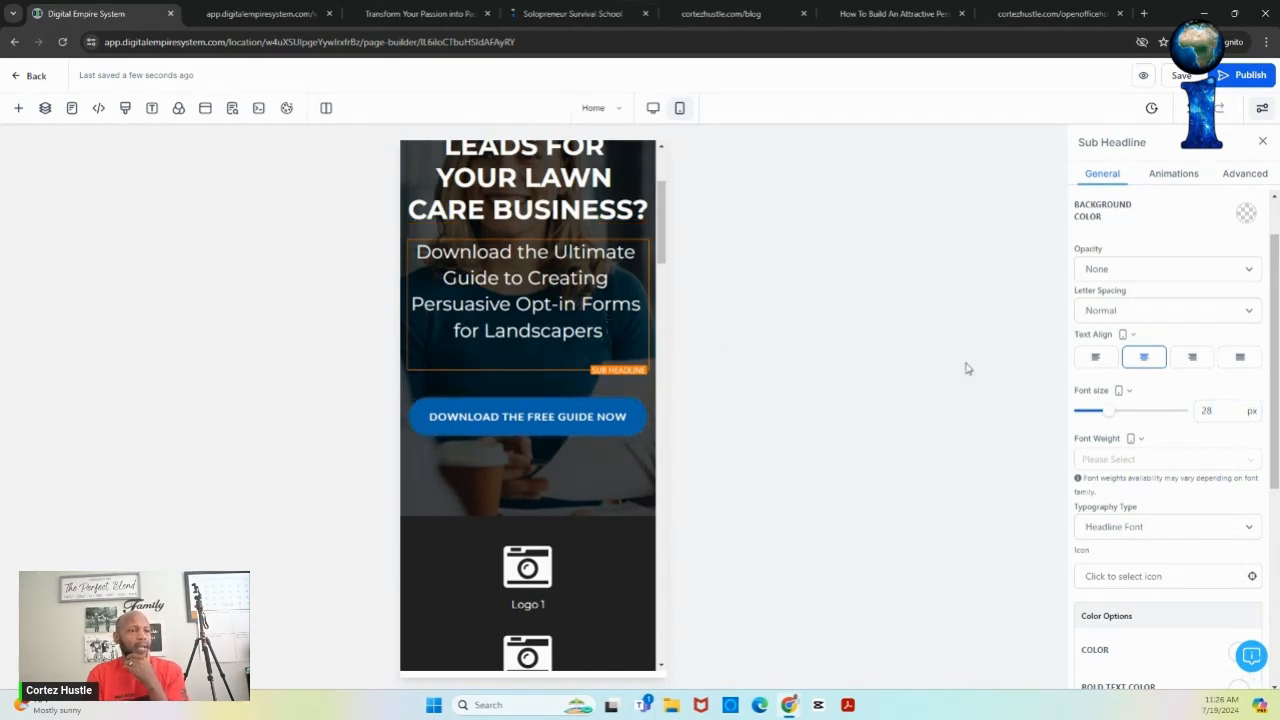
- Try 400 Normal and then 600 Semi-Bold as the sub-headline's font weight
{"action": "left_click", "coordinate": [1187, 462]}
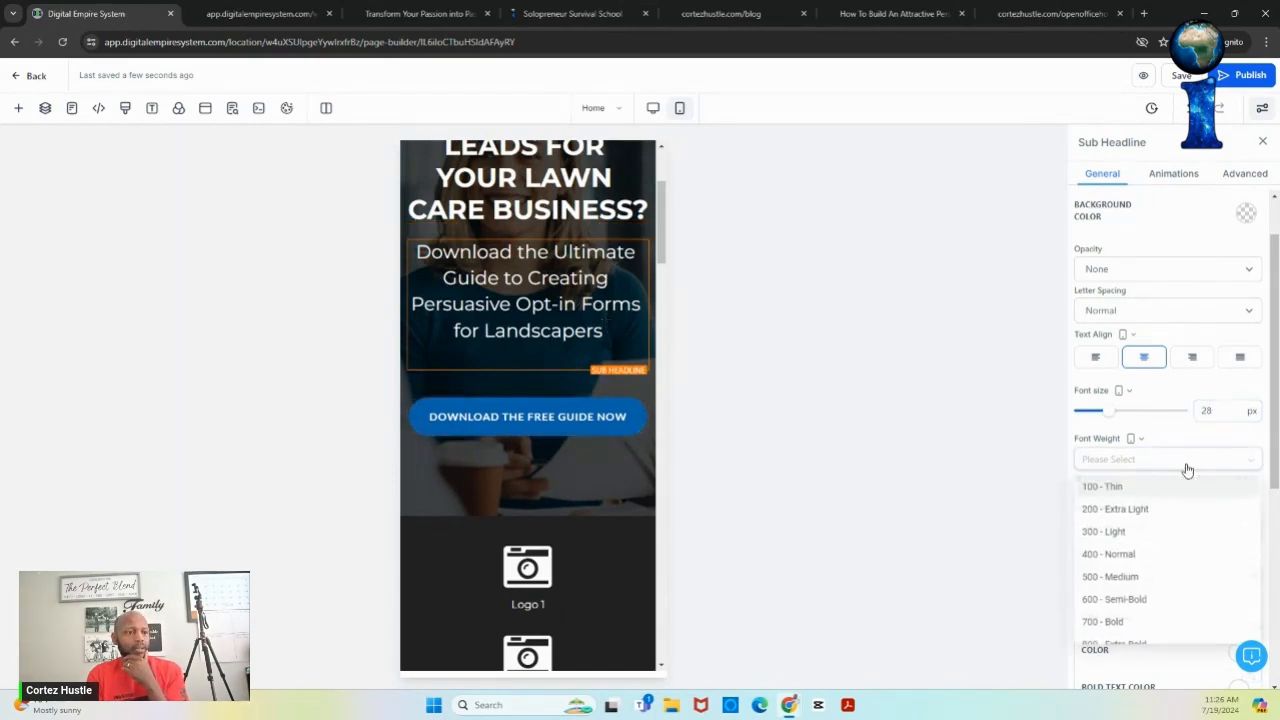
{"action": "left_click", "coordinate": [1156, 556]}
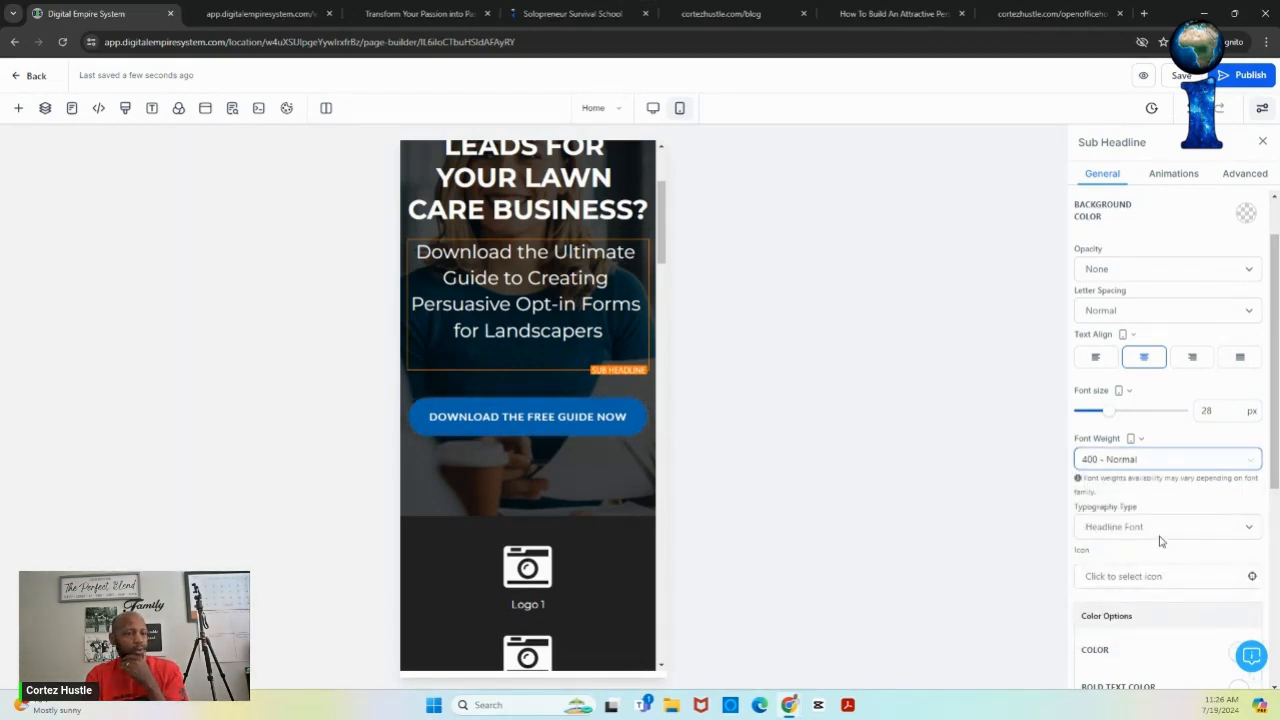
{"action": "left_click", "coordinate": [1163, 464]}
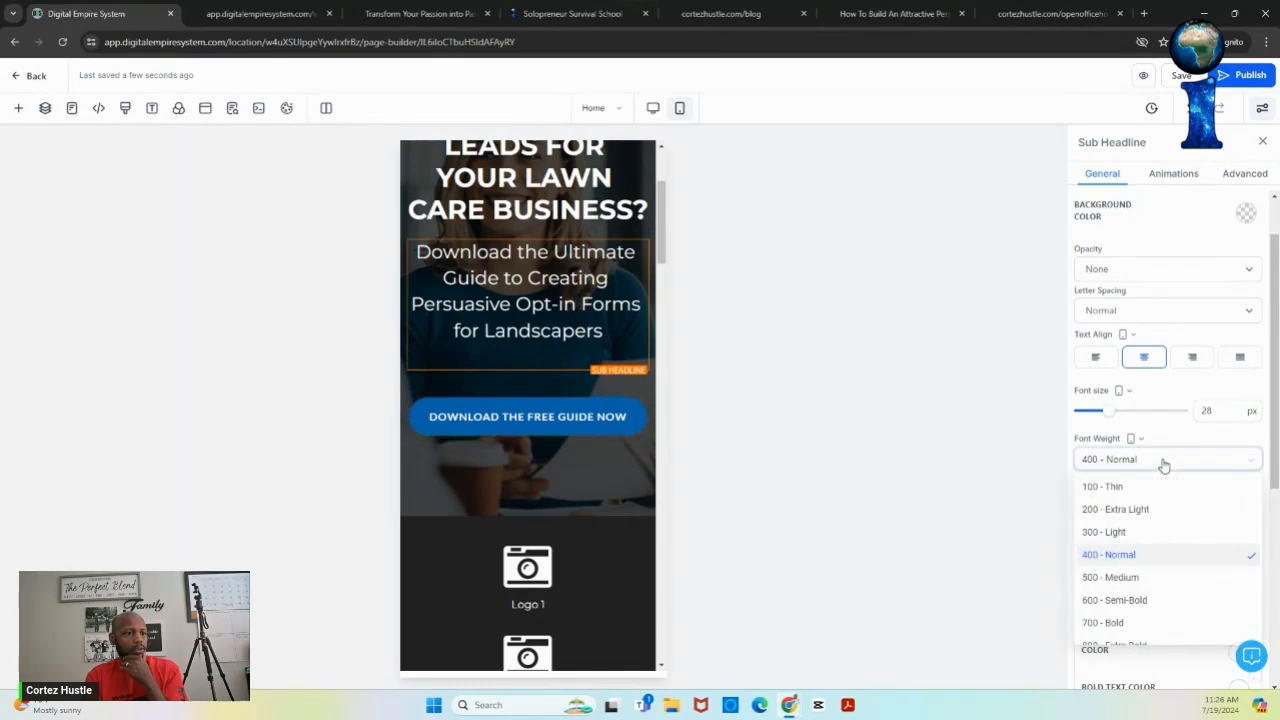
{"action": "left_click", "coordinate": [1150, 599]}
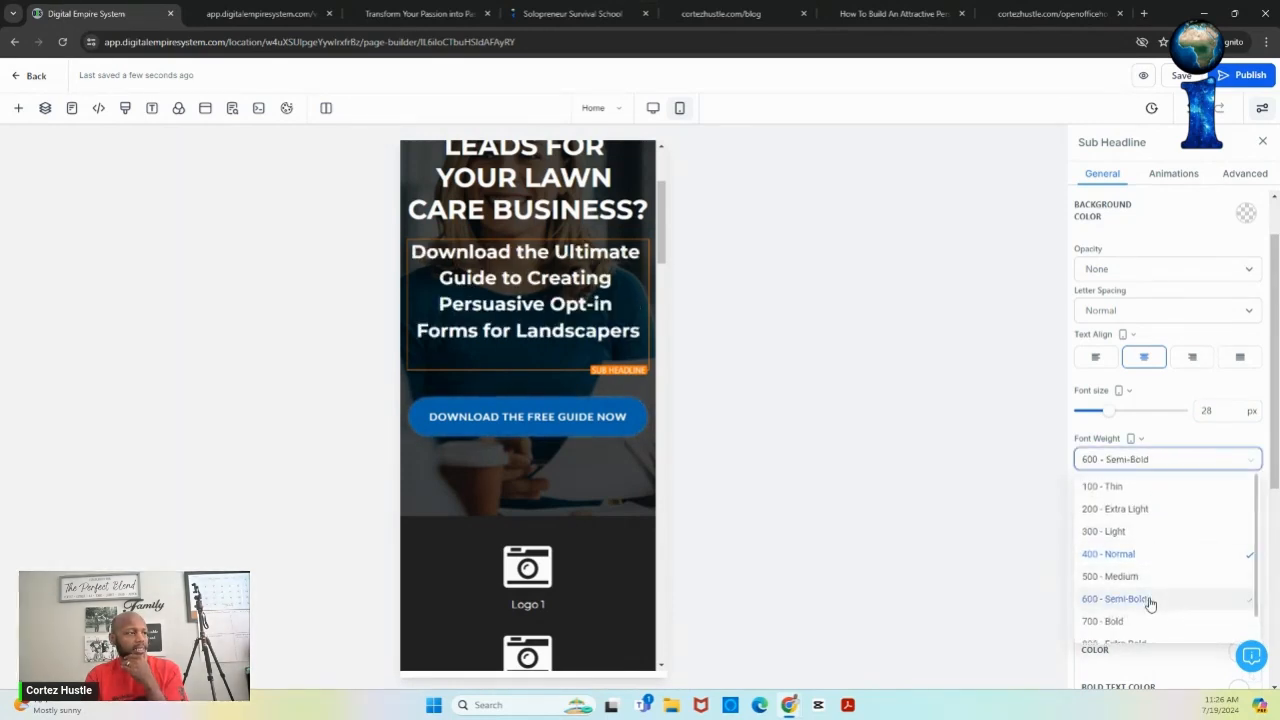
- Set the sub-headline weight to 500 Medium and return to the desktop preview
{"action": "left_click", "coordinate": [1158, 466]}
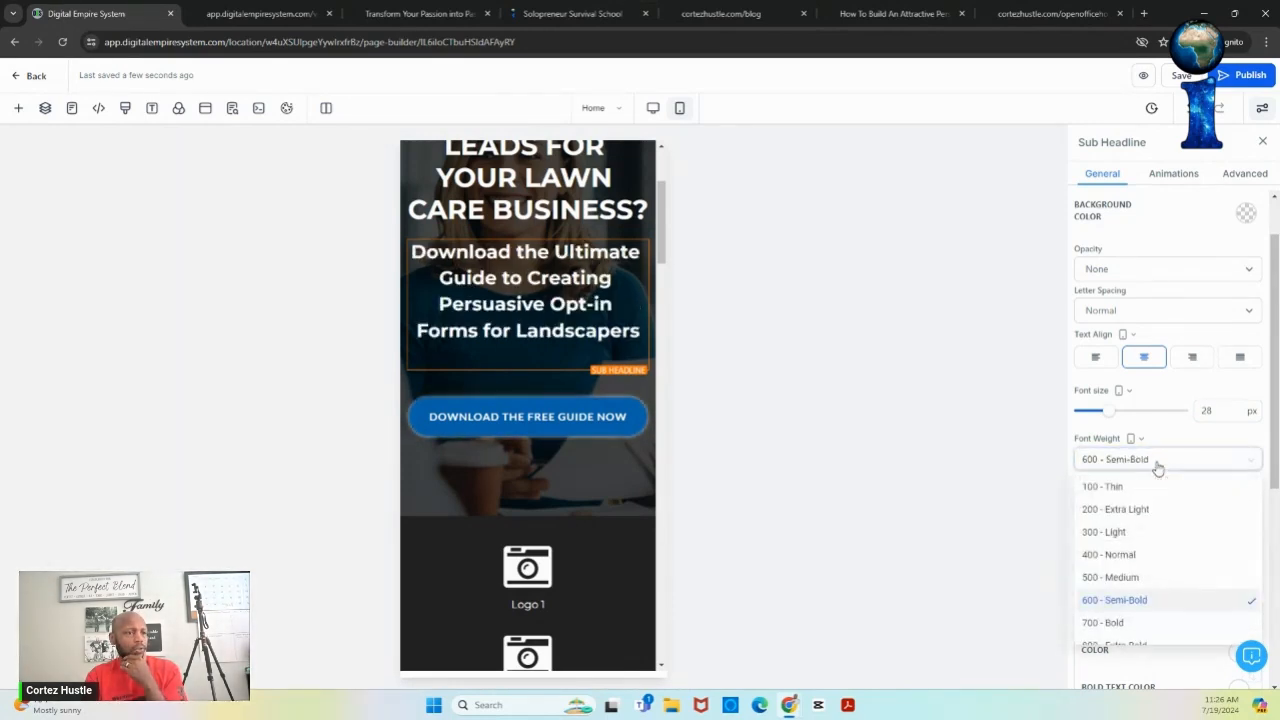
{"action": "left_click", "coordinate": [1140, 577]}
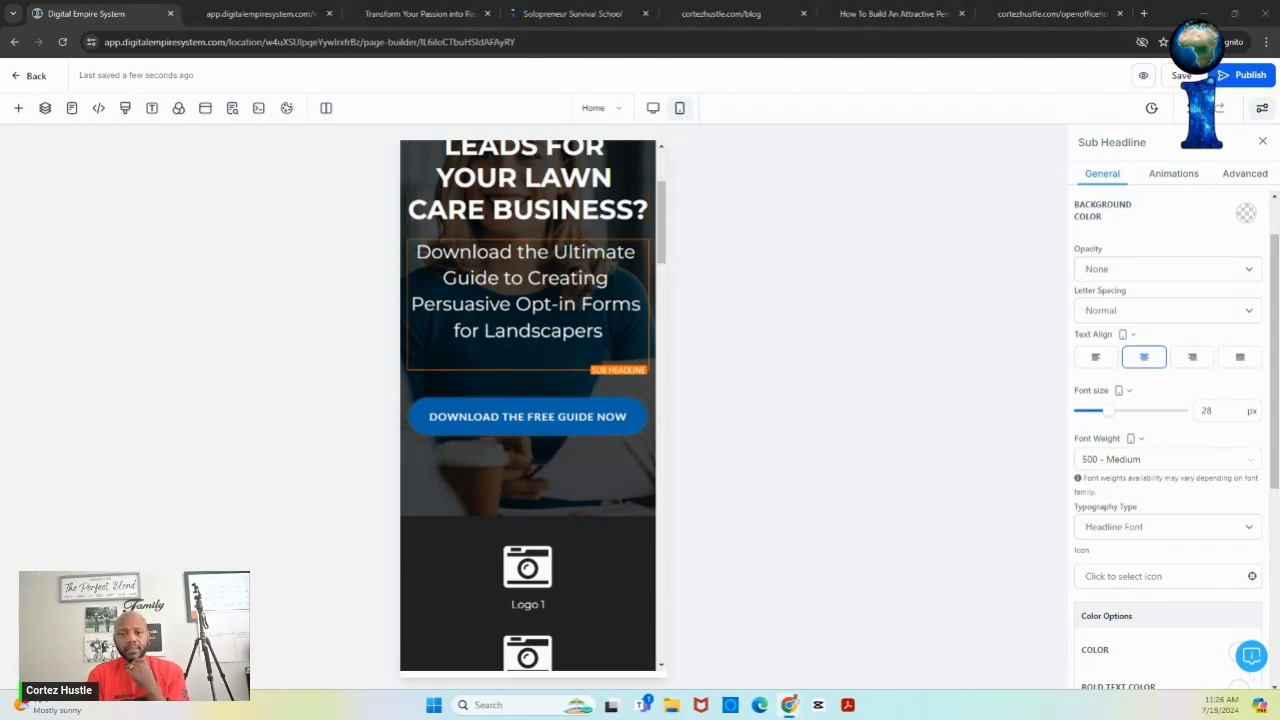
{"action": "left_click", "coordinate": [652, 107]}
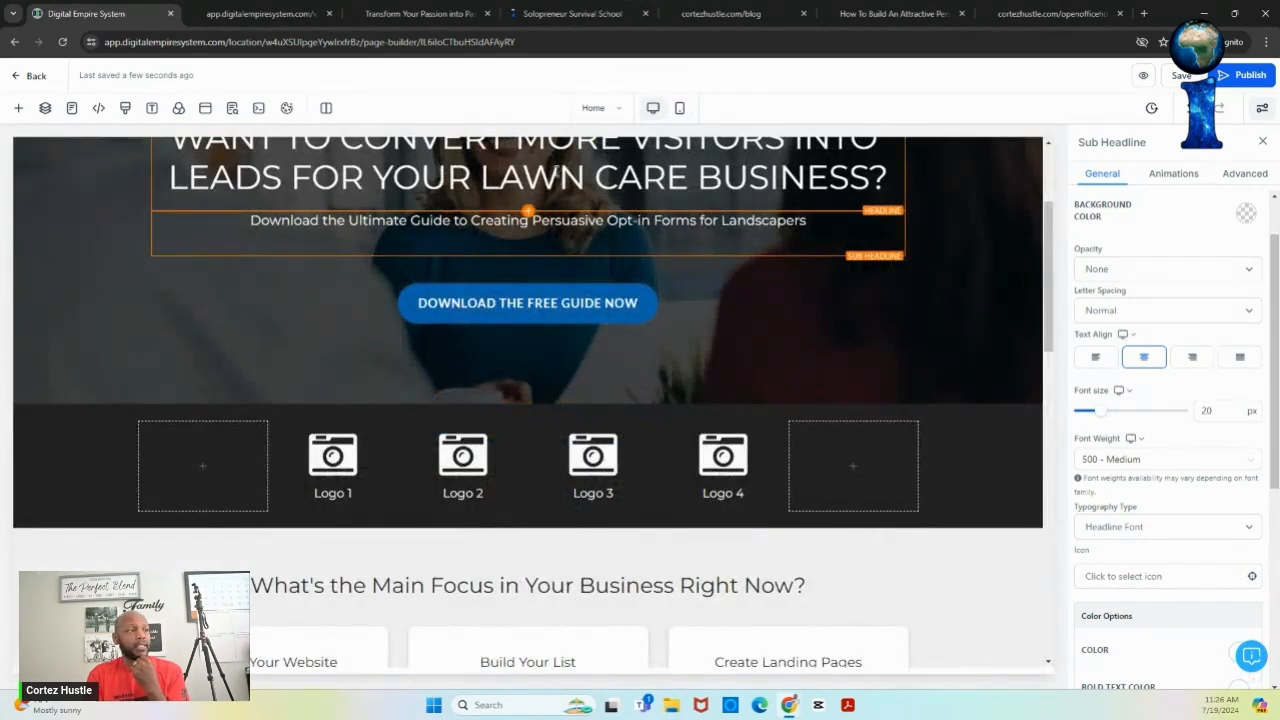